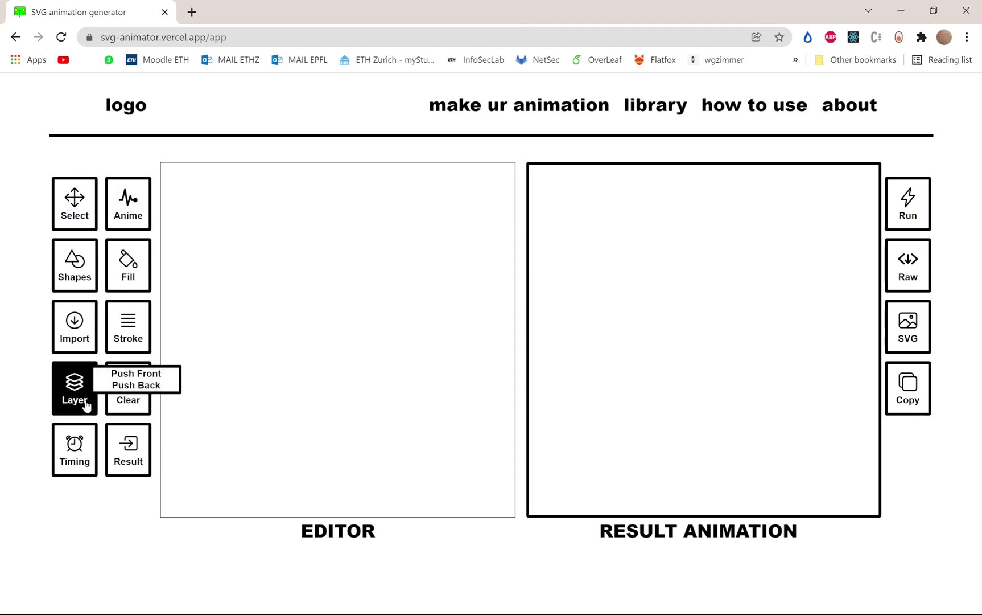
# Bring up the Shapes menu with its Circle, Recta, Text and Path options
pyautogui.moveTo(116, 195)
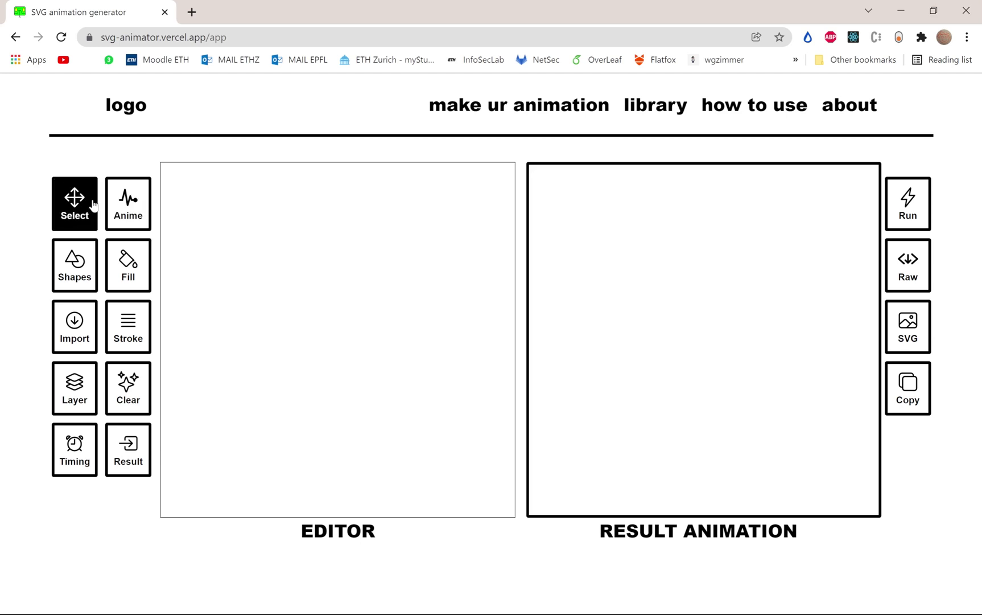
# Draw a lightning bolt path and move it toward the top-left of the canvas
pyautogui.moveTo(82, 286)
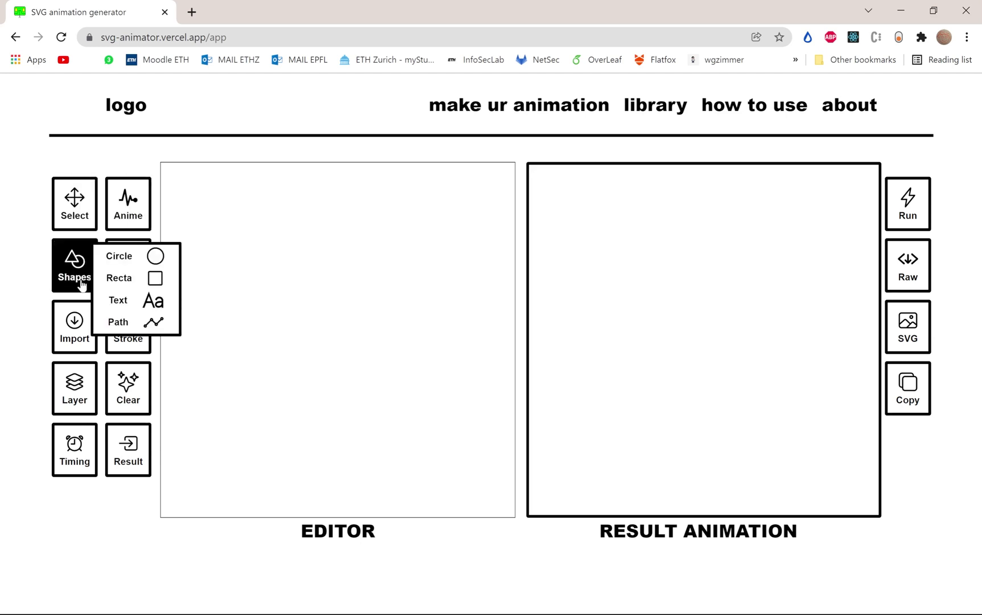
pyautogui.click(139, 322)
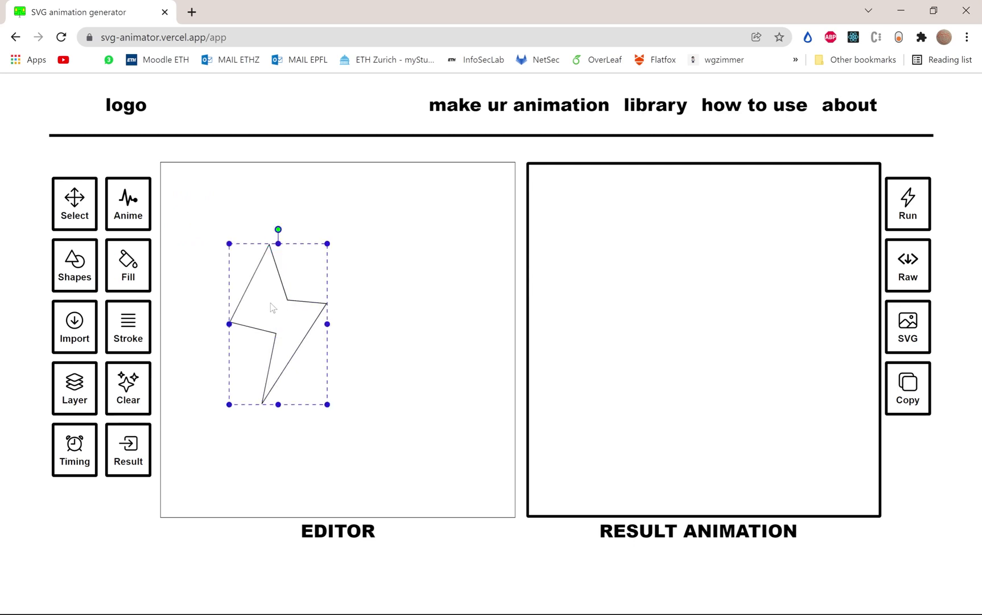
pyautogui.moveTo(271, 307); pyautogui.dragTo(245, 251)
# Copy and paste the bolt, reshape the copy into a tilted ribbon, and move it lower right
pyautogui.rightClick(245, 251)
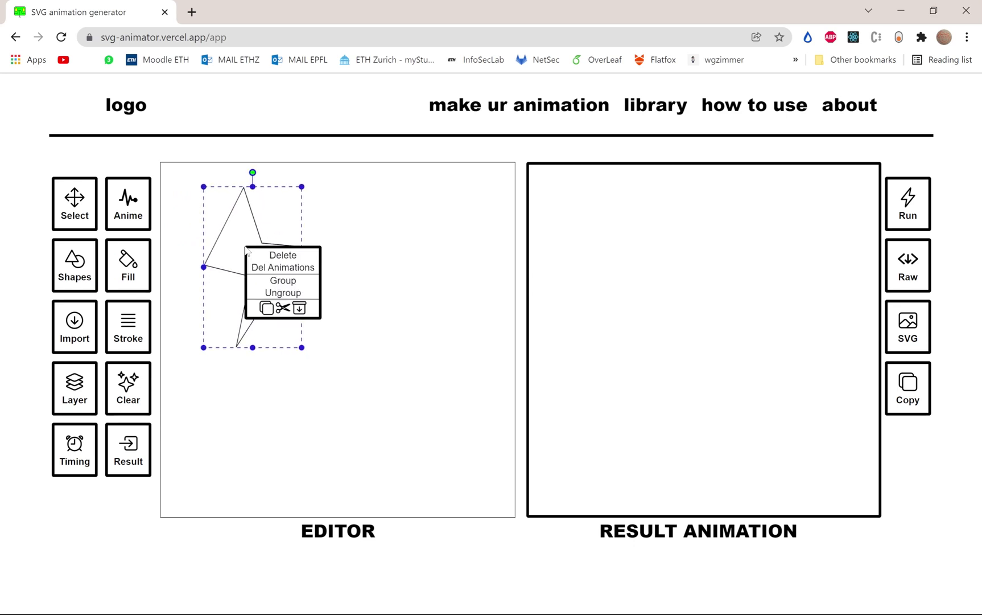
pyautogui.click(266, 309)
pyautogui.rightClick(384, 355)
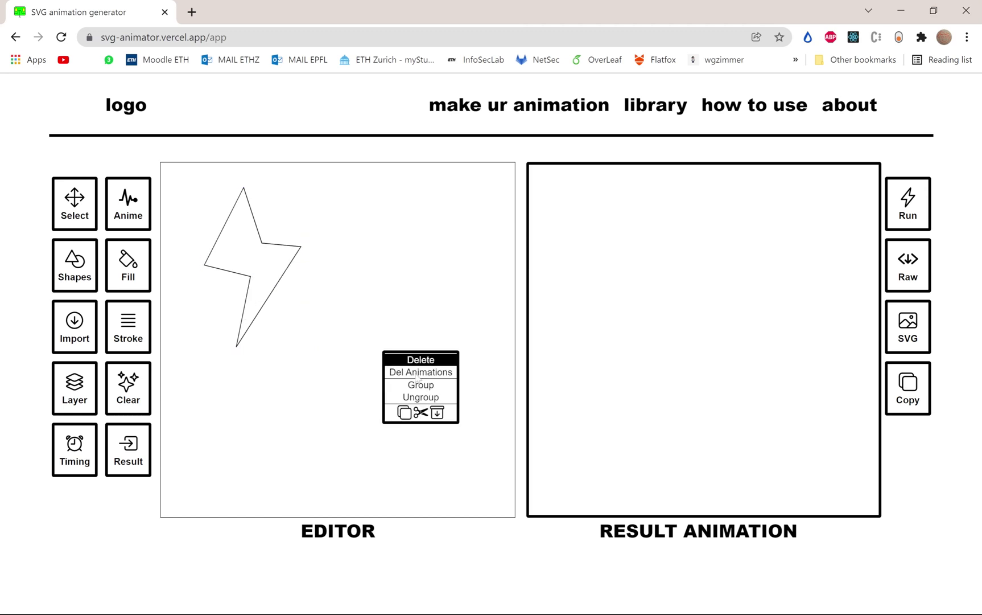
pyautogui.click(437, 412)
pyautogui.moveTo(396, 352); pyautogui.dragTo(399, 392)
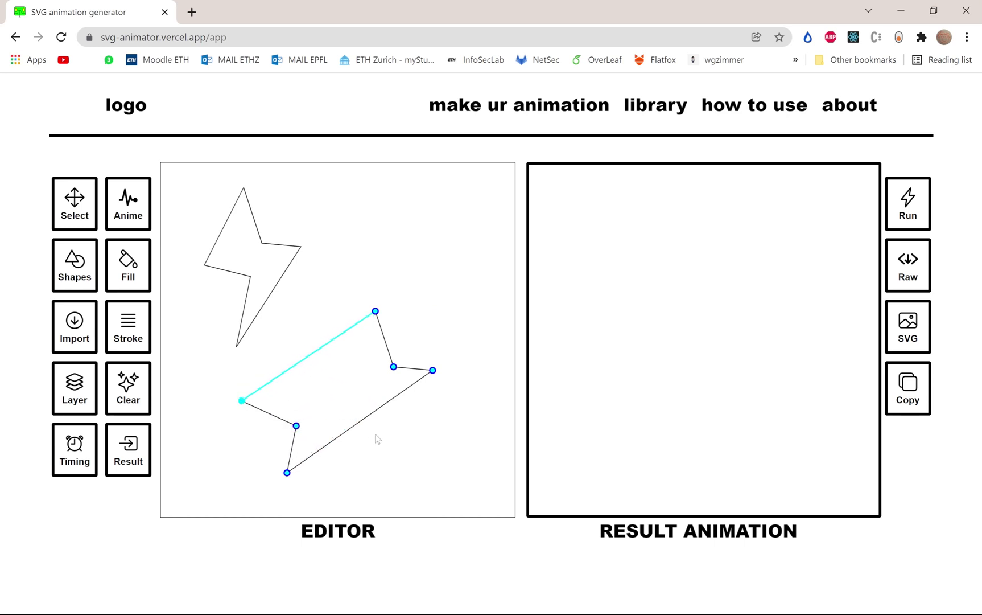
pyautogui.moveTo(322, 375); pyautogui.dragTo(359, 386)
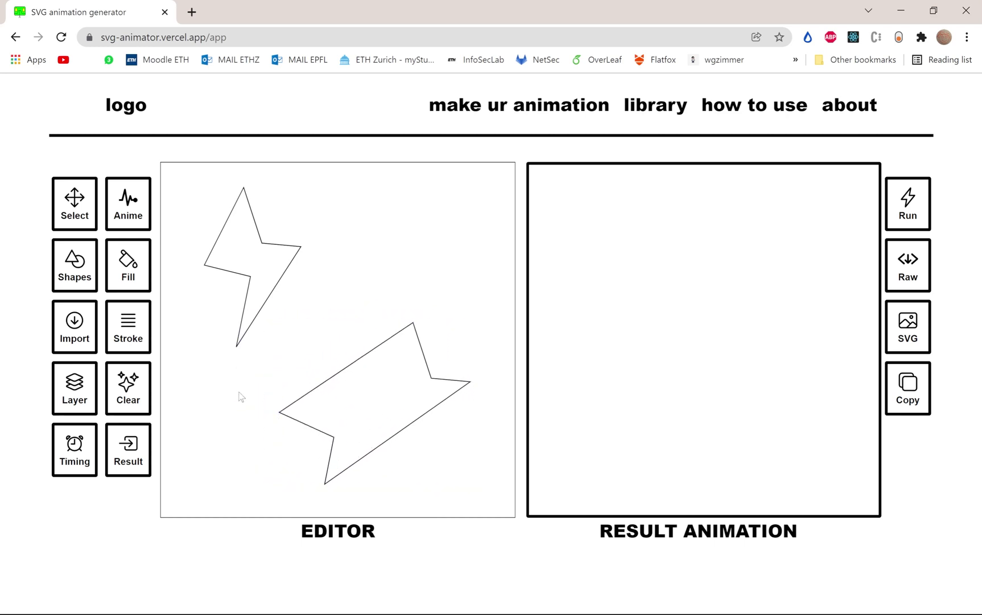
pyautogui.click(126, 201)
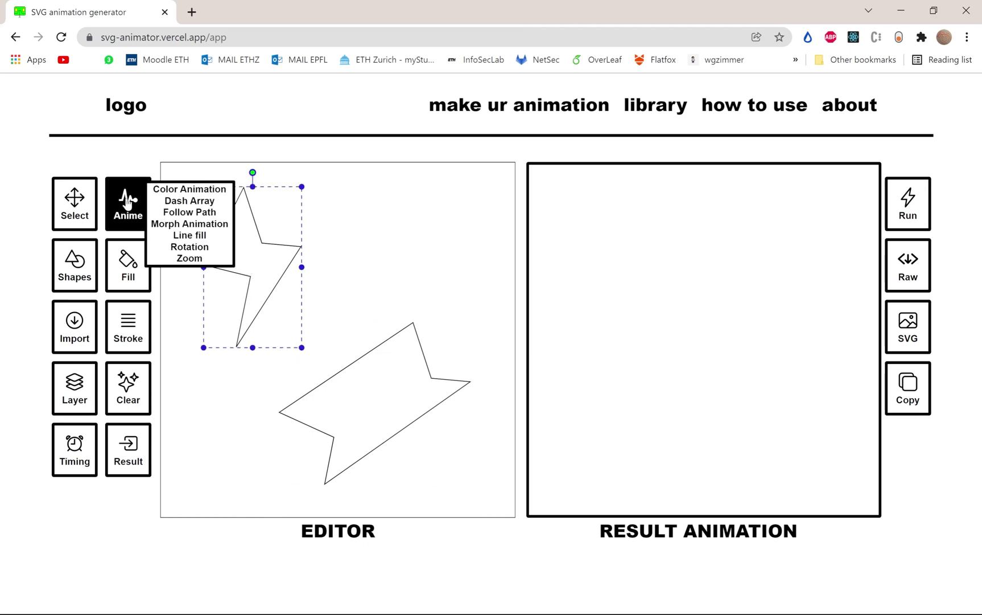
# Create a Morph Animation with Initial, Inter0 and Final shapes, 10 seconds, replaying indefinitely
pyautogui.click(190, 225)
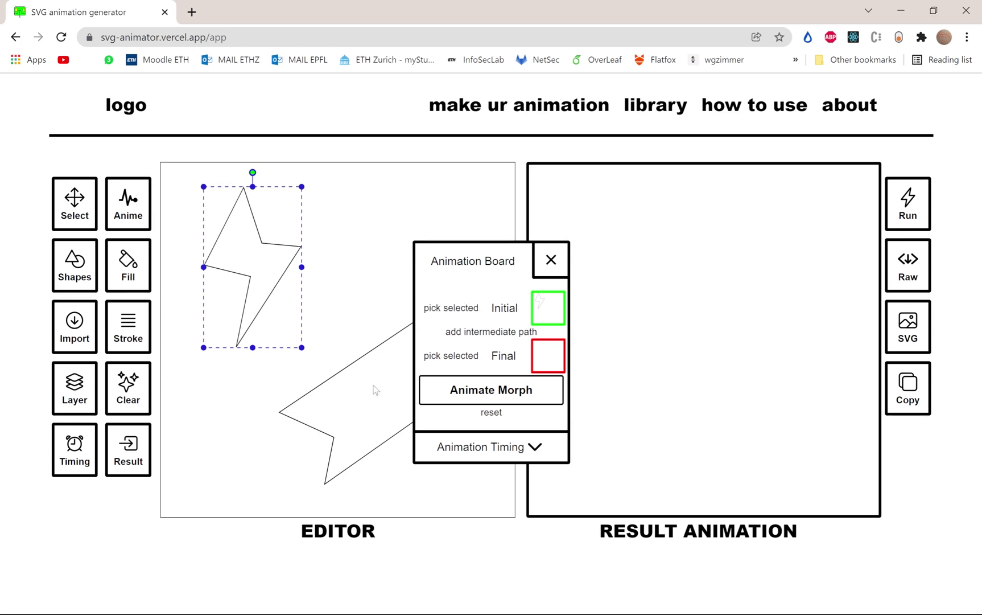
pyautogui.click(463, 333)
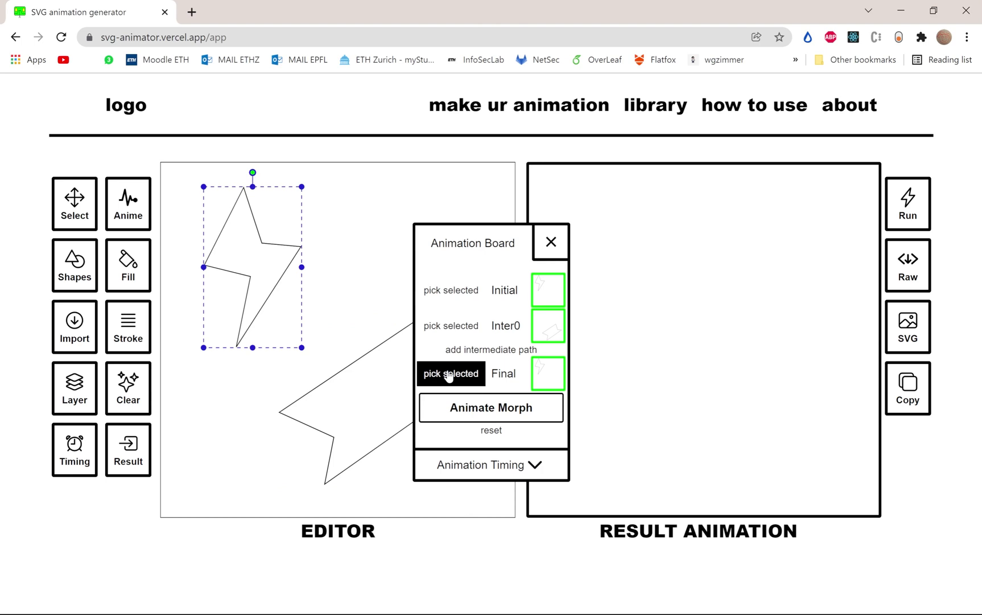
pyautogui.click(503, 466)
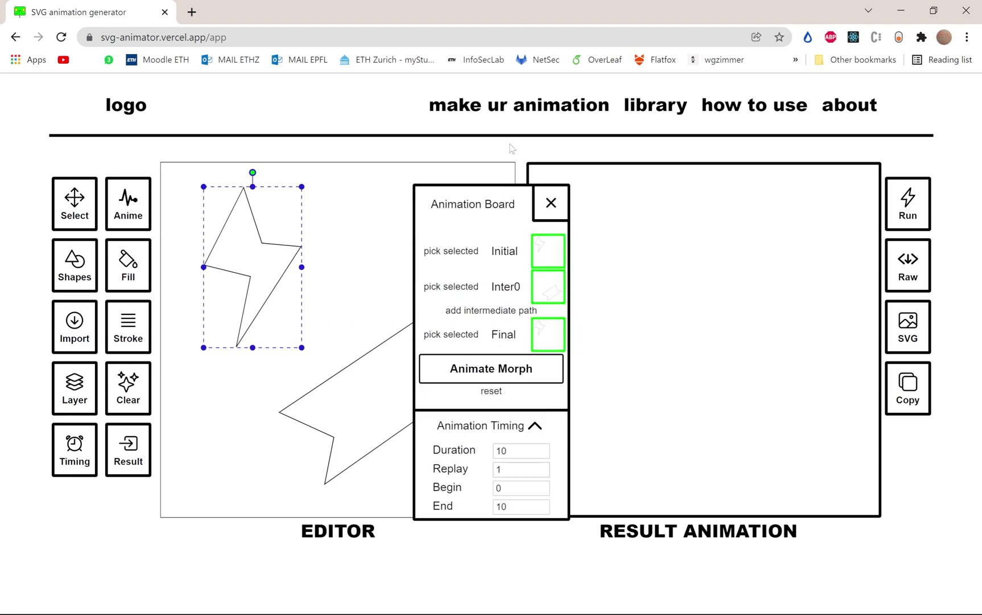
pyautogui.moveTo(477, 199); pyautogui.dragTo(498, 171)
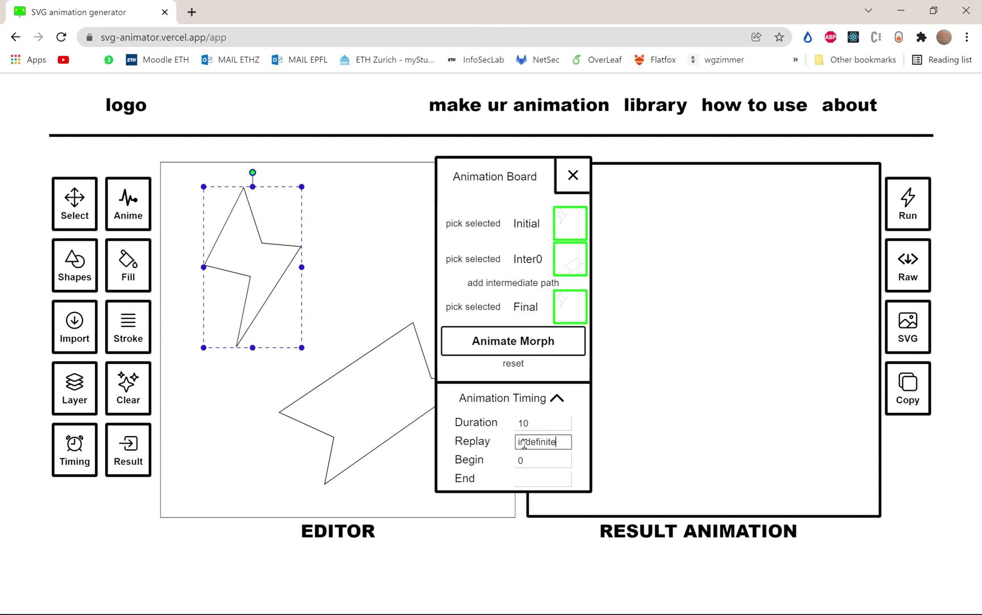
# Apply the morph animation to the bolt and preview it in the result area
pyautogui.click(557, 398)
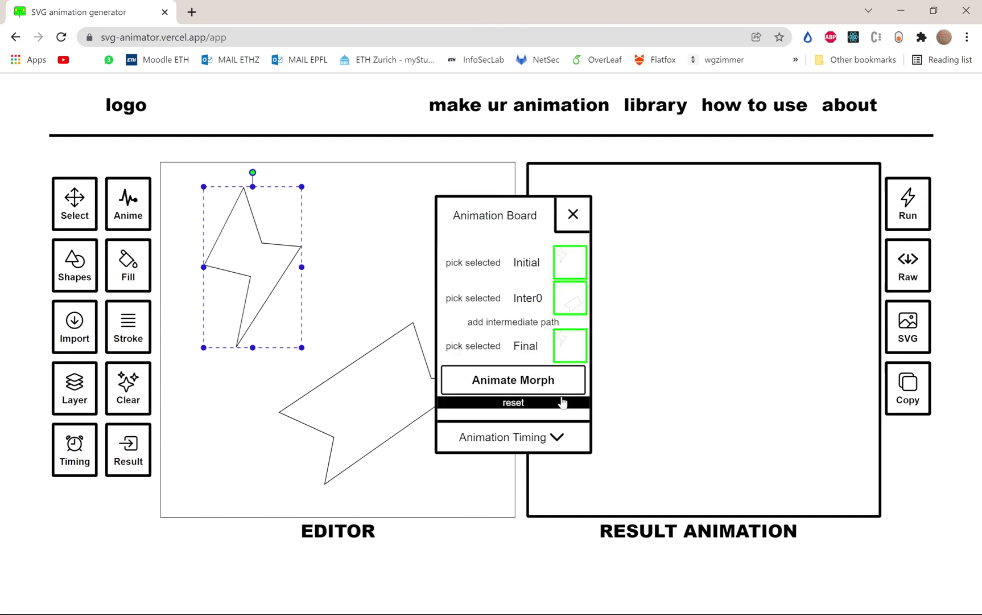
pyautogui.click(479, 390)
pyautogui.click(129, 453)
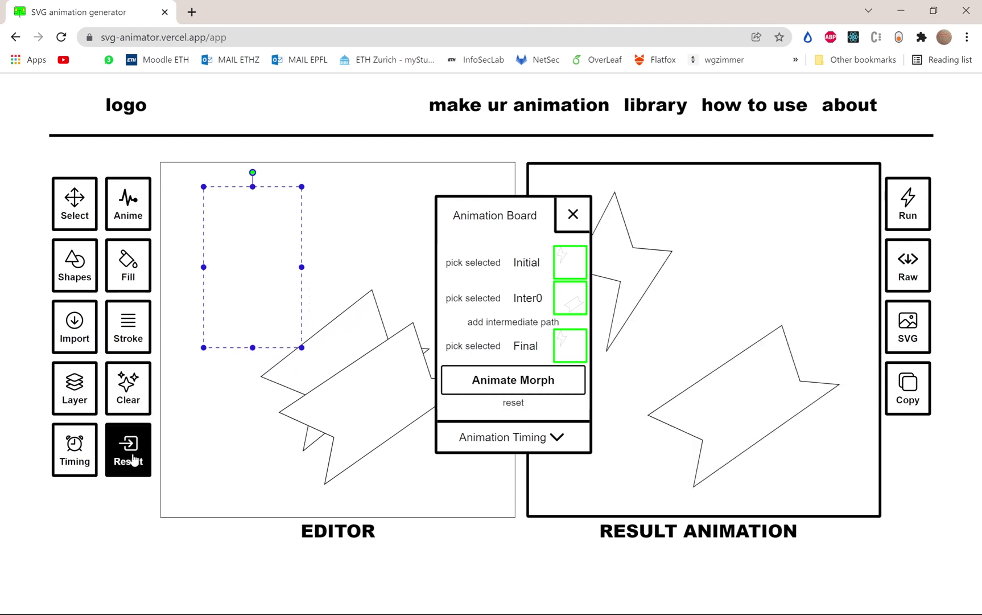
# Delete the leftover tilted shape, refresh the preview, and select the animating bolt
pyautogui.rightClick(373, 410)
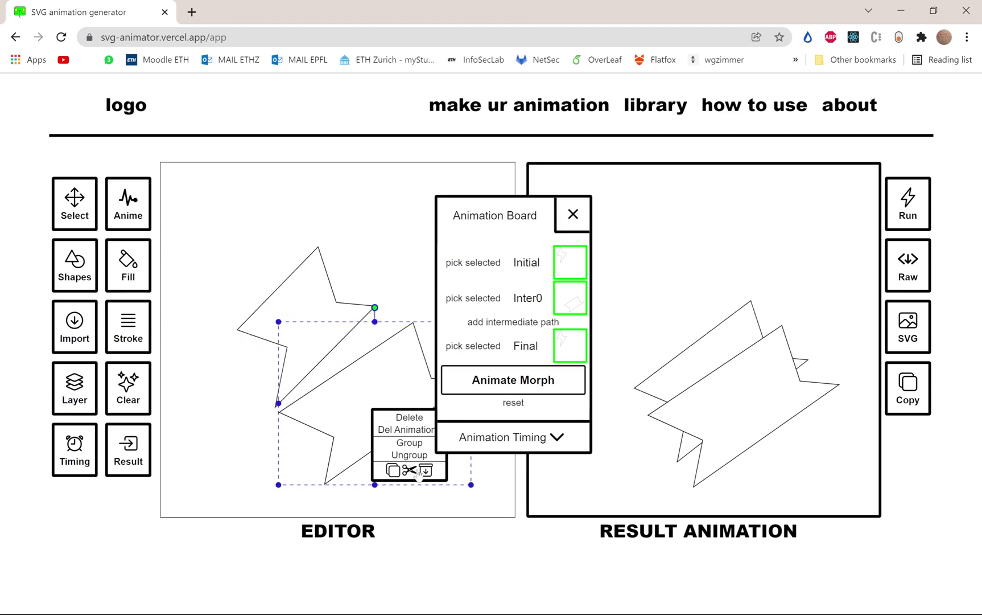
pyautogui.click(398, 418)
pyautogui.click(128, 453)
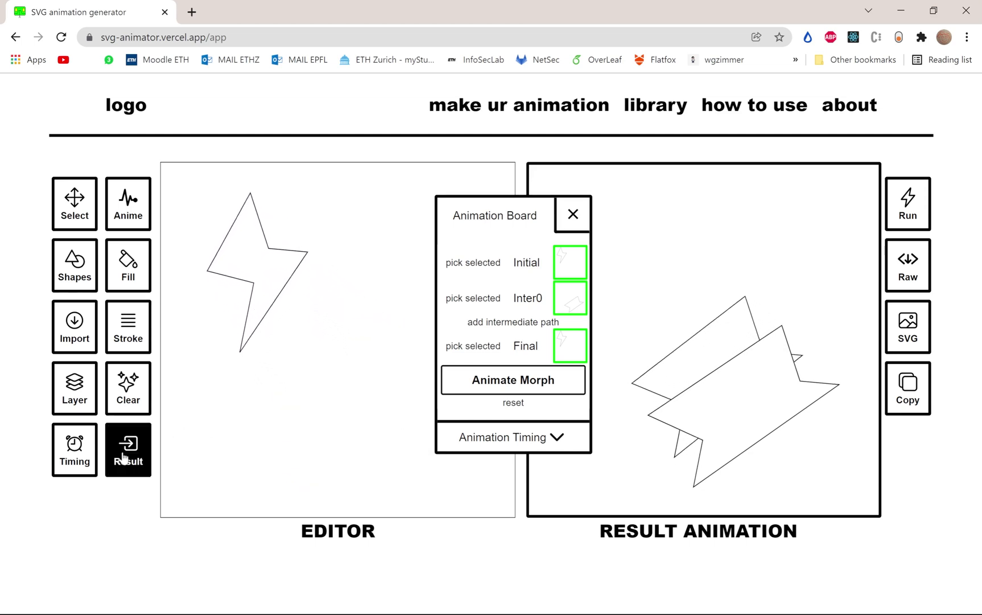
pyautogui.click(280, 292)
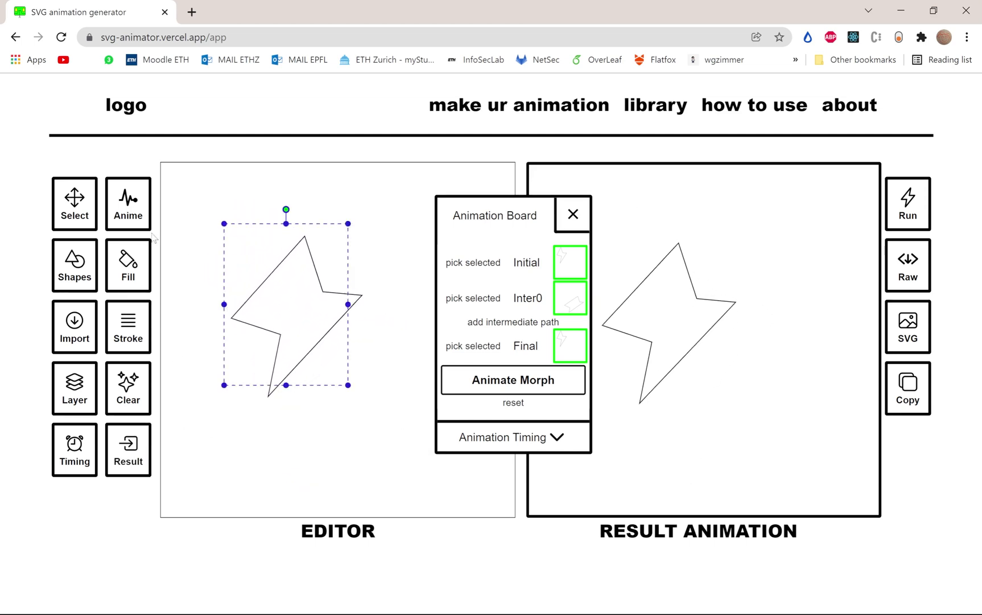
pyautogui.click(128, 204)
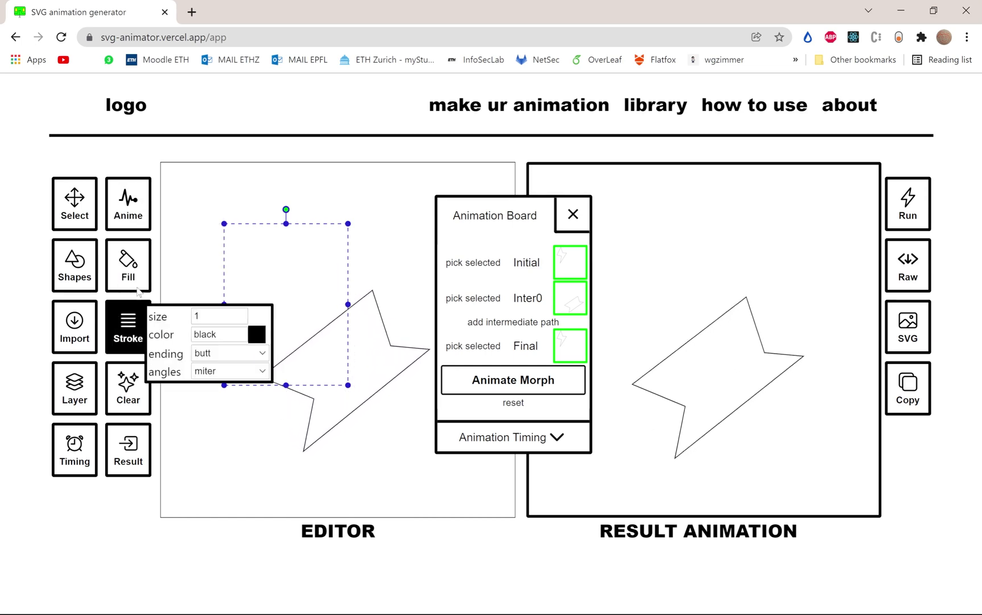
# Fill the bolt yellow with a size-10 black stroke, round ends and corners, then preview
pyautogui.moveTo(128, 261)
pyautogui.click(227, 252)
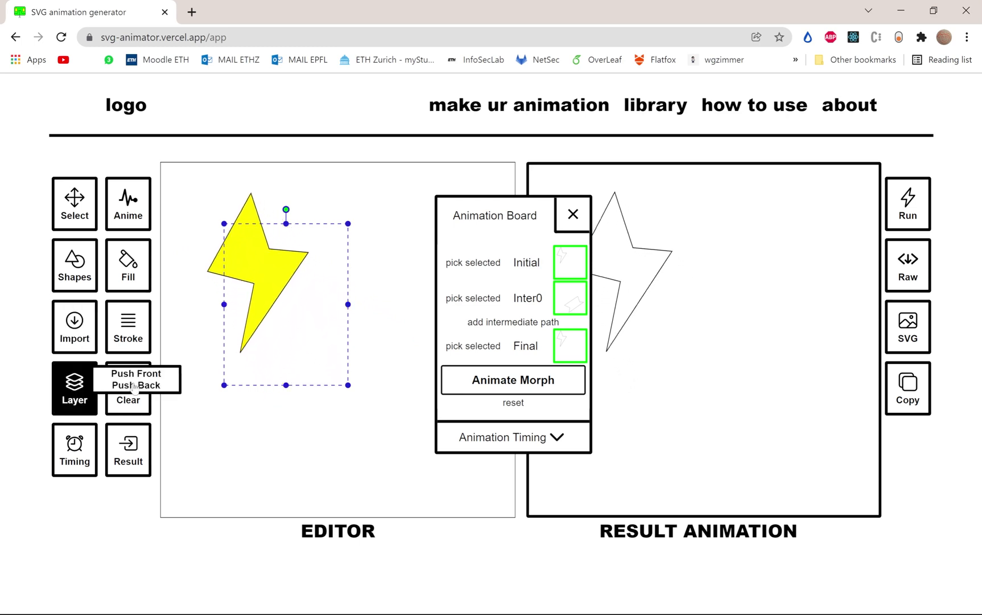
pyautogui.moveTo(122, 324)
pyautogui.click(218, 313)
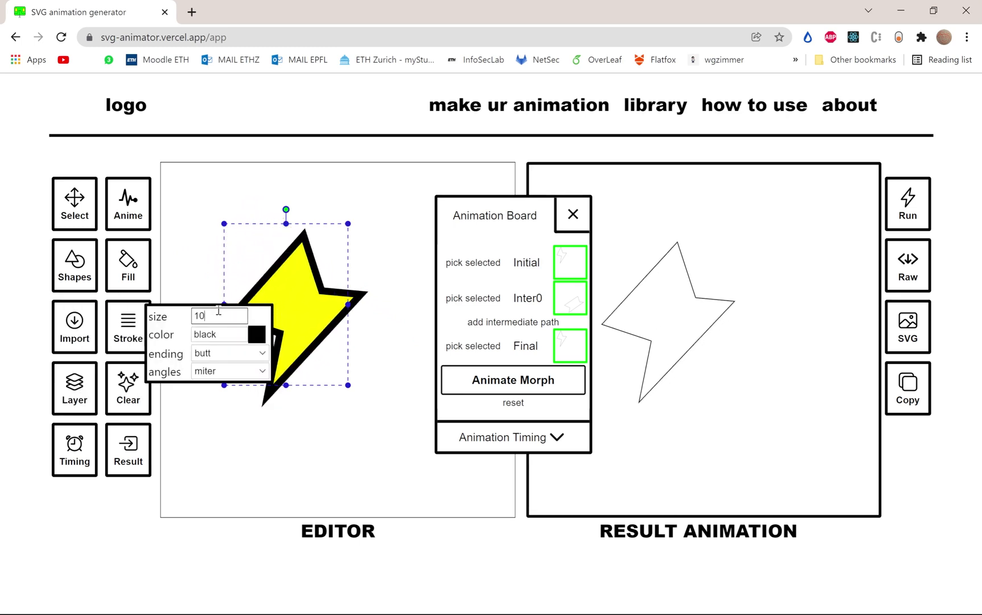
pyautogui.click(233, 354)
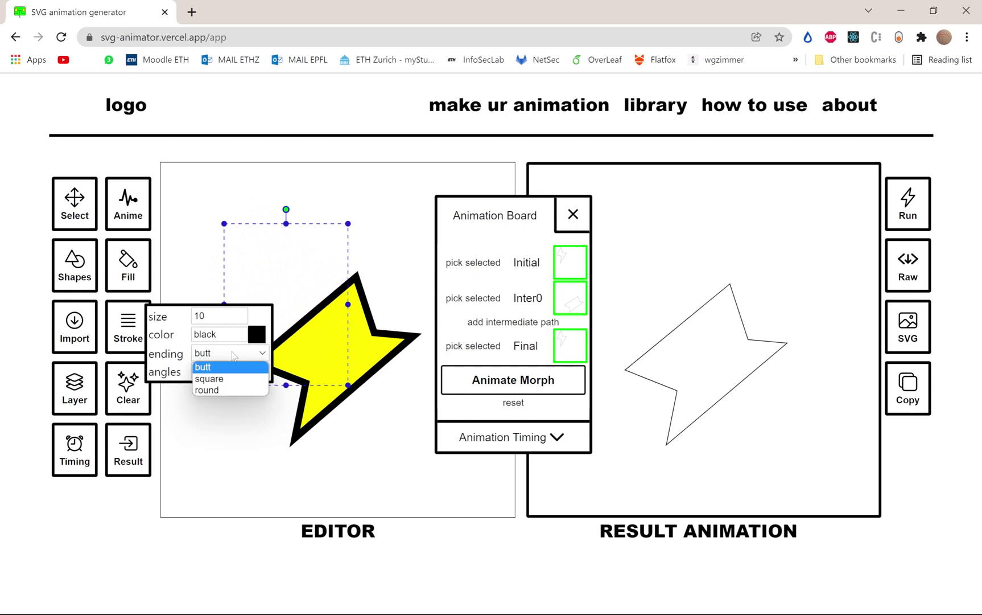
pyautogui.click(228, 390)
pyautogui.moveTo(128, 328)
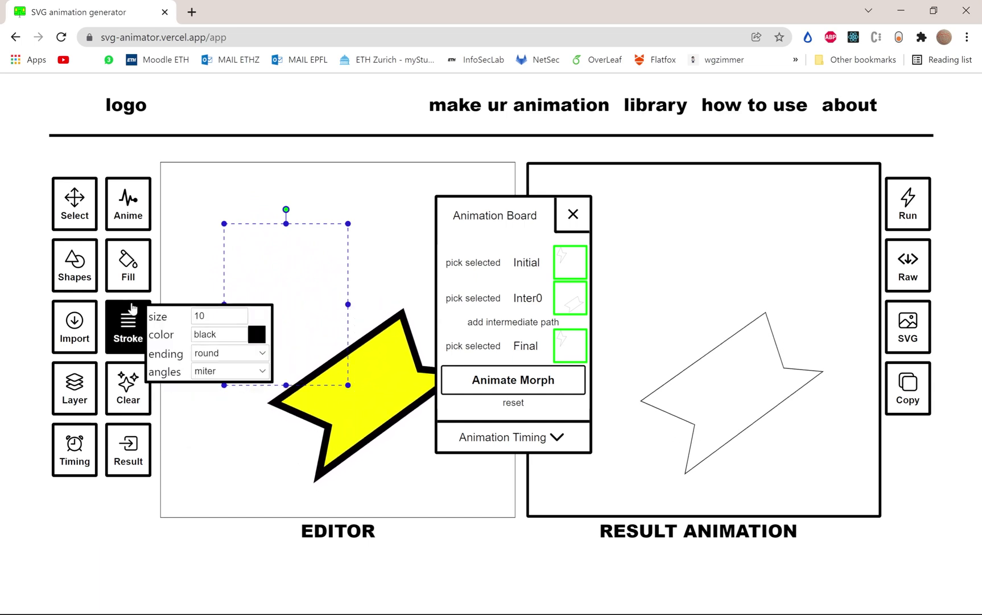
pyautogui.click(227, 371)
pyautogui.click(230, 396)
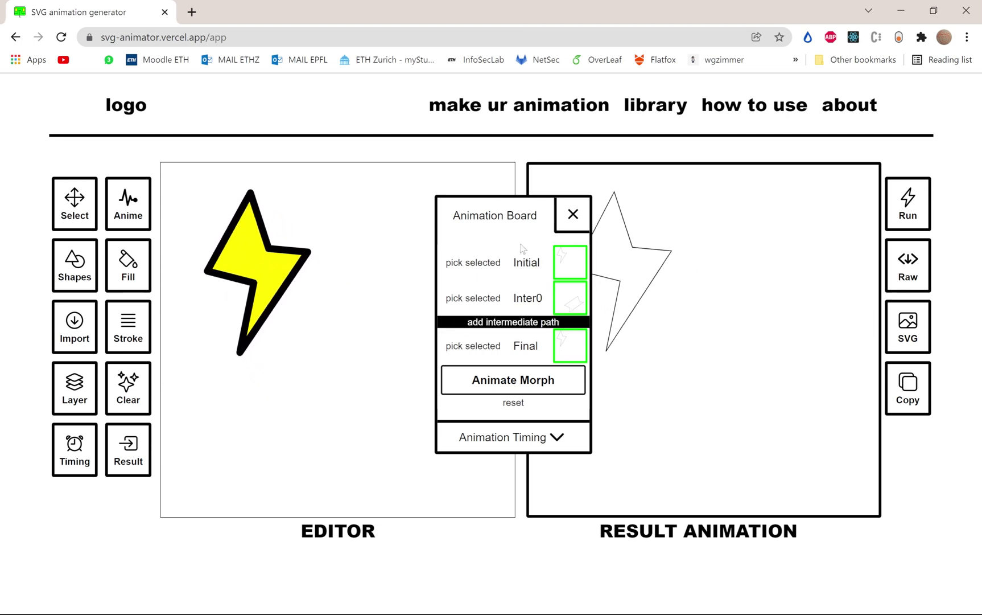
pyautogui.click(193, 402)
pyautogui.click(144, 444)
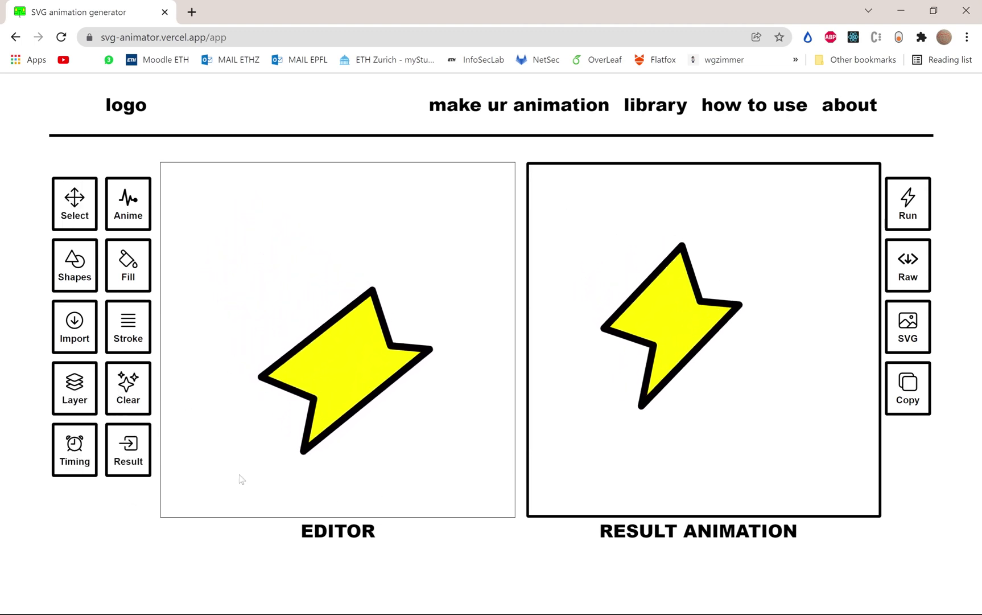
# Draw a new path with four curved points across the lower part of the canvas
pyautogui.moveTo(74, 262)
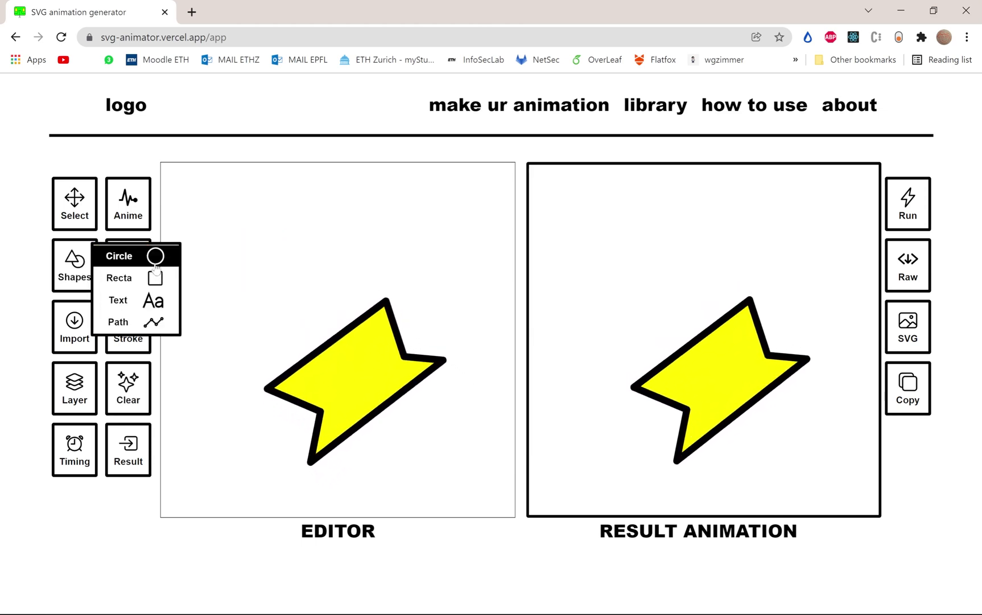
pyautogui.click(152, 321)
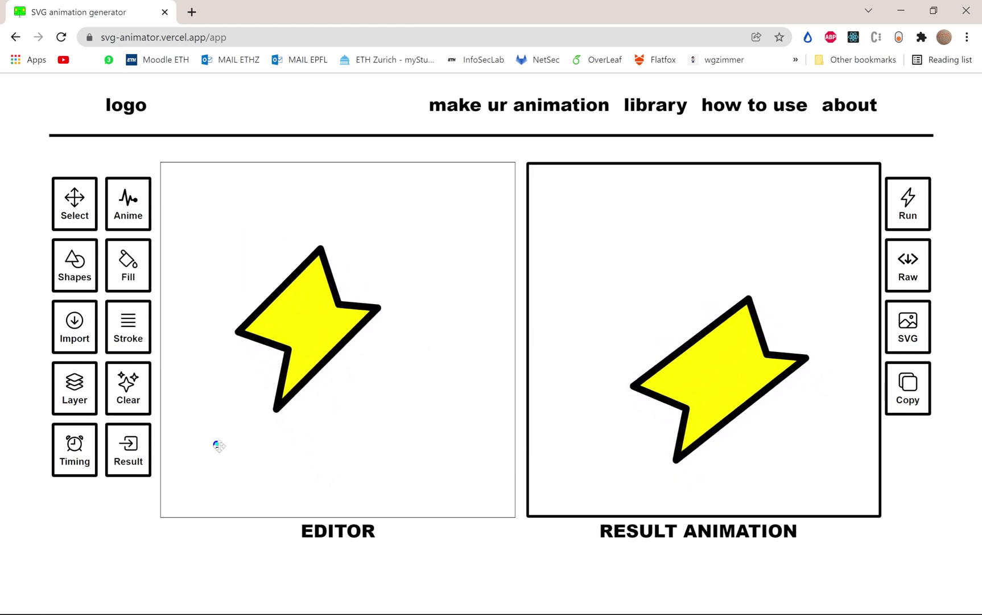
pyautogui.moveTo(216, 444); pyautogui.dragTo(245, 477)
pyautogui.moveTo(335, 451); pyautogui.dragTo(370, 447)
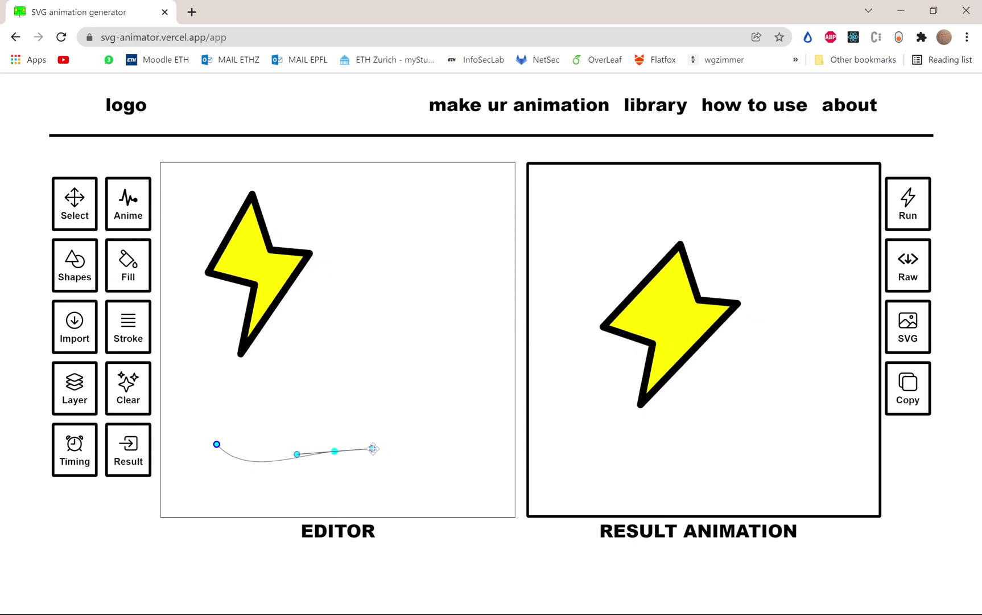
pyautogui.moveTo(427, 357); pyautogui.dragTo(458, 440)
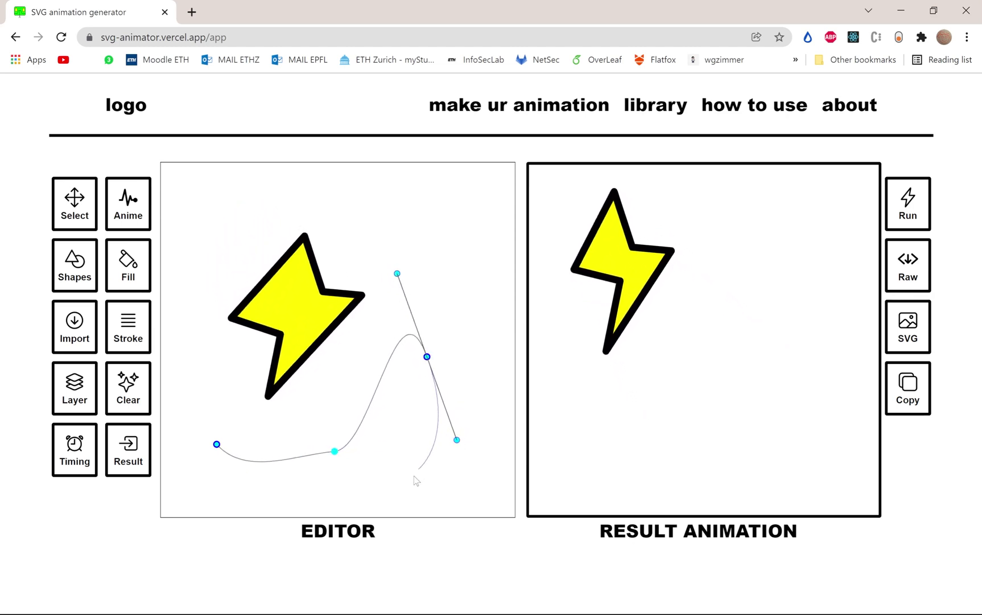
pyautogui.moveTo(413, 476); pyautogui.dragTo(393, 456)
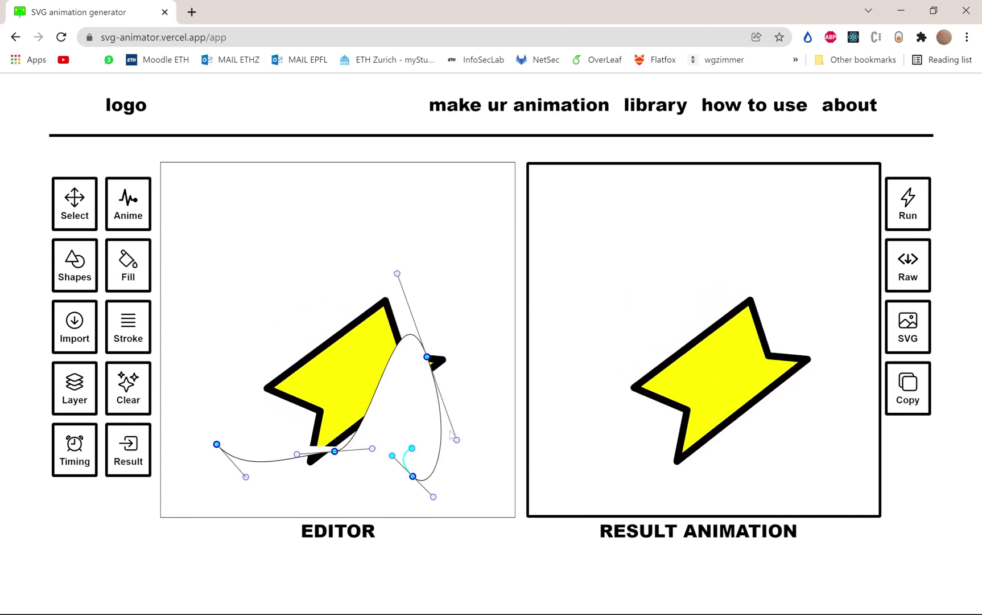
# Finish the curve's points and set its fill colour to 'transparent'
pyautogui.press('Escape')
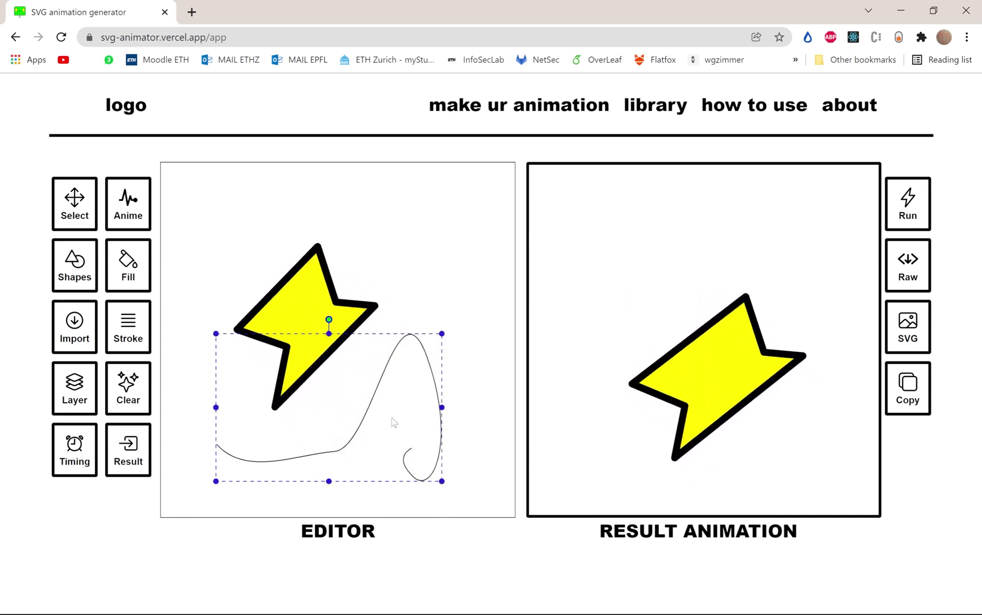
pyautogui.click(138, 255)
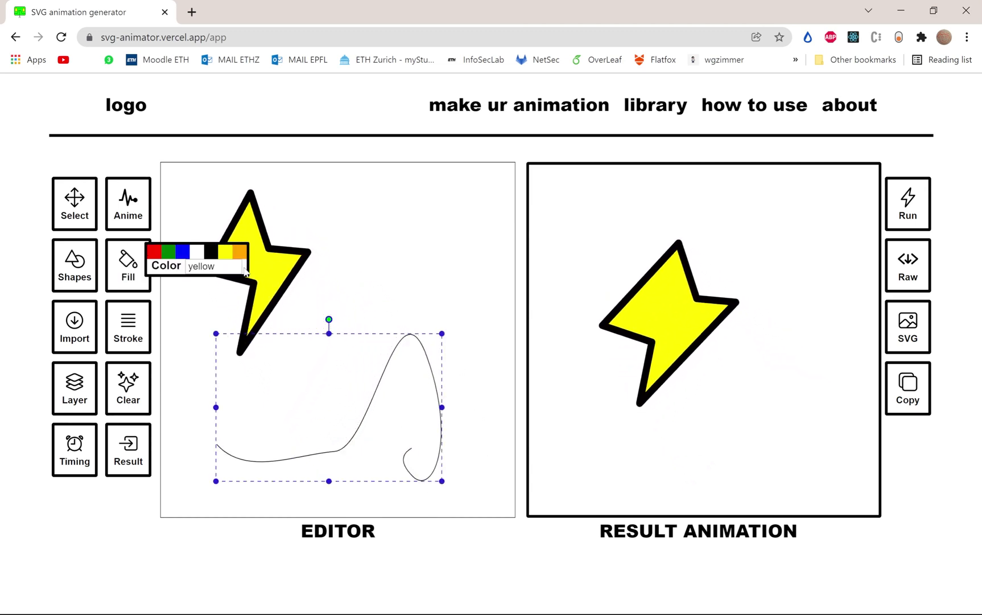
pyautogui.doubleClick(218, 267)
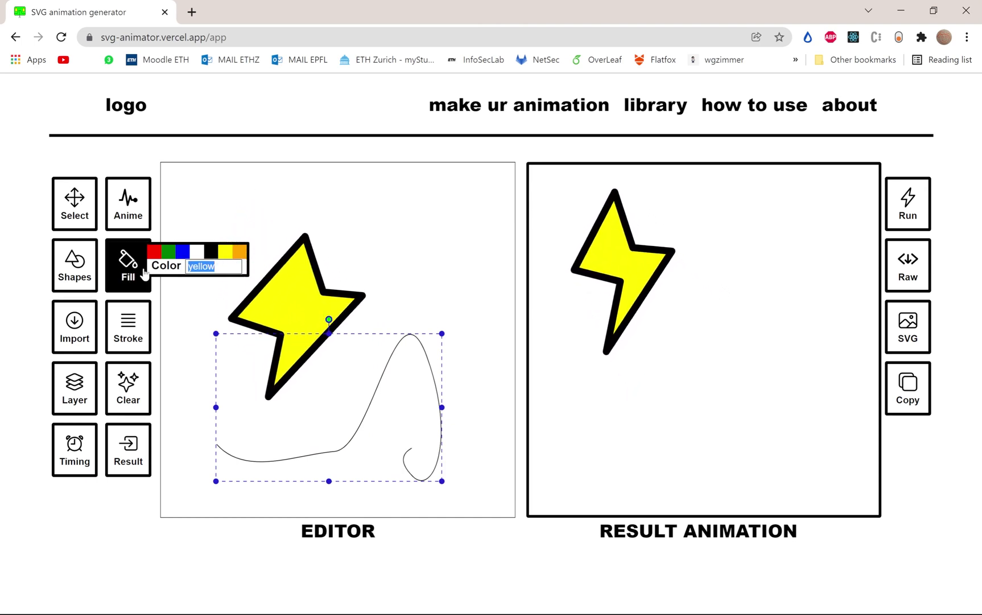
pyautogui.write('tran')
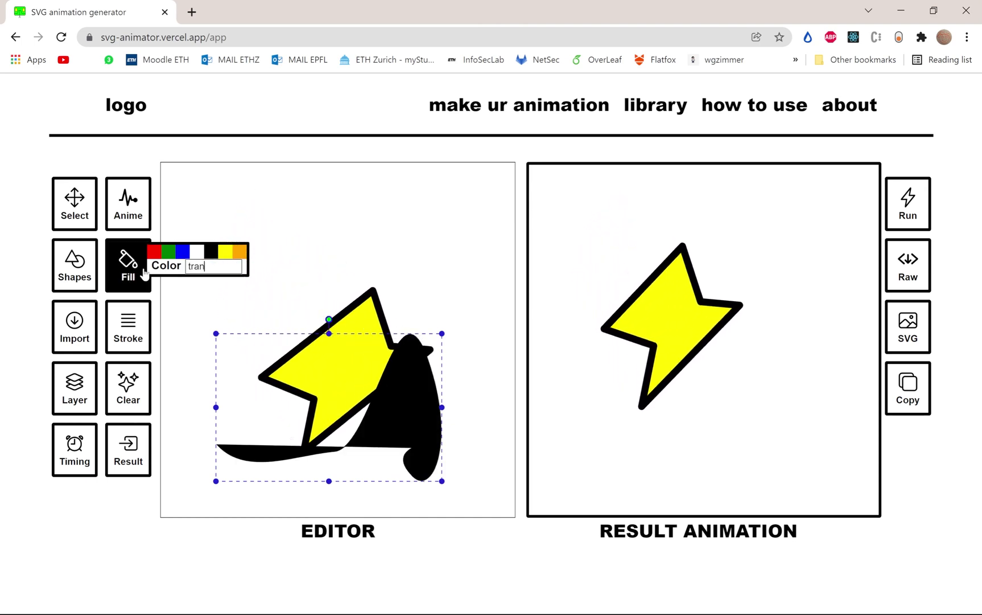
pyautogui.write('sparent')
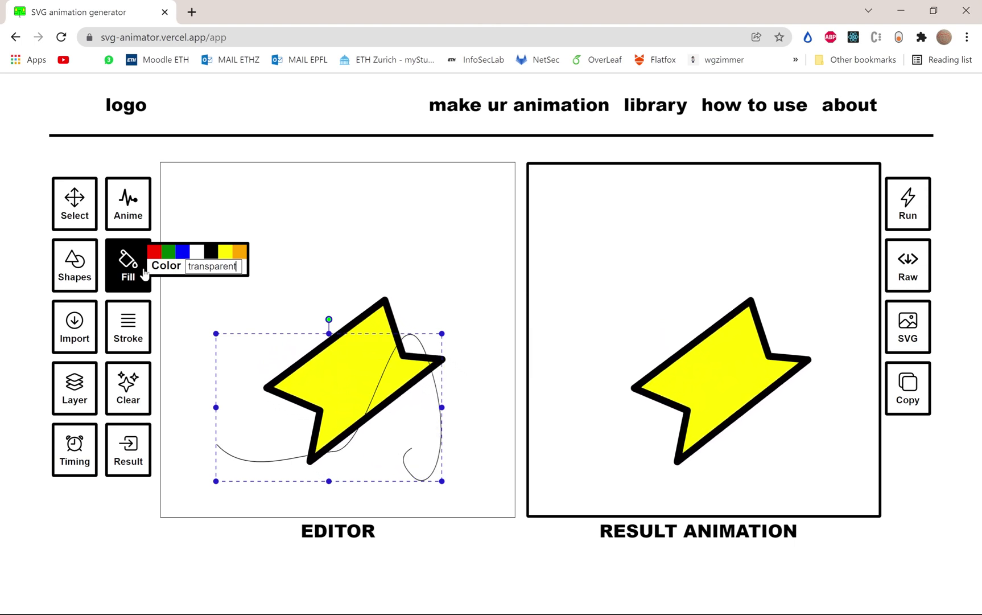
pyautogui.click(127, 335)
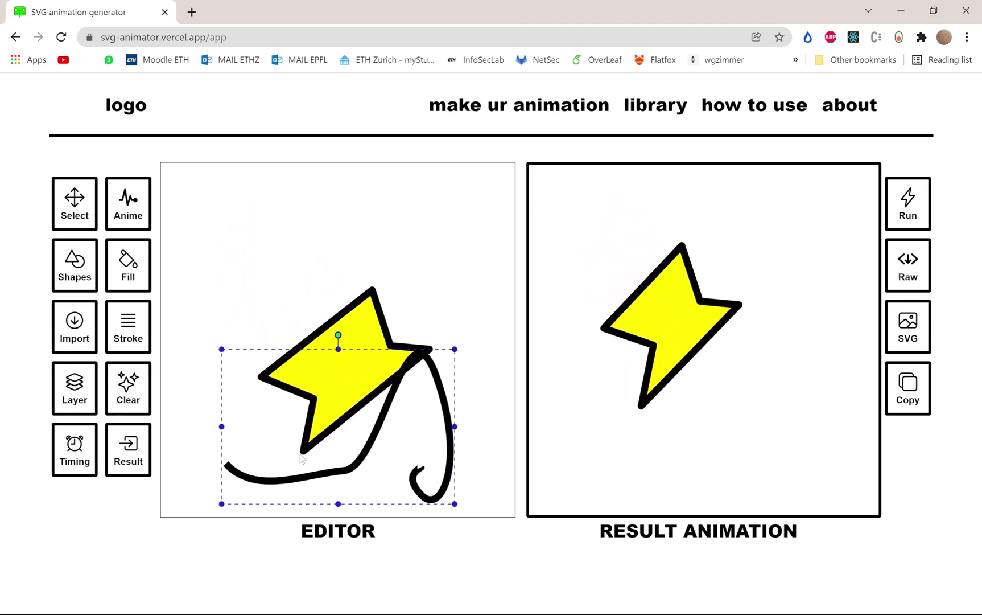
# Switch the curve's size-10 black stroke ending to square, then back to round
pyautogui.click(127, 327)
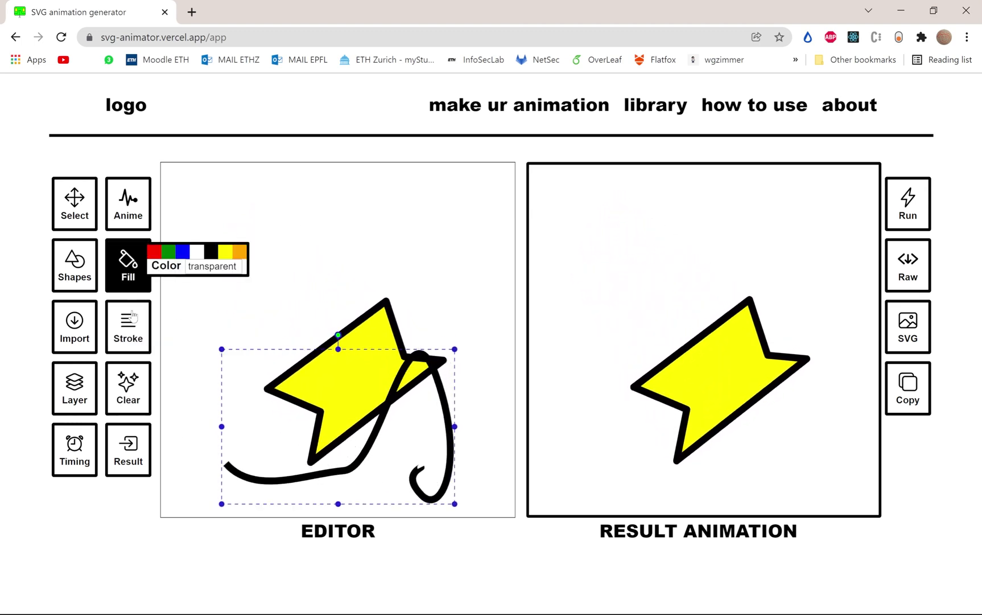
pyautogui.moveTo(128, 327)
pyautogui.click(199, 354)
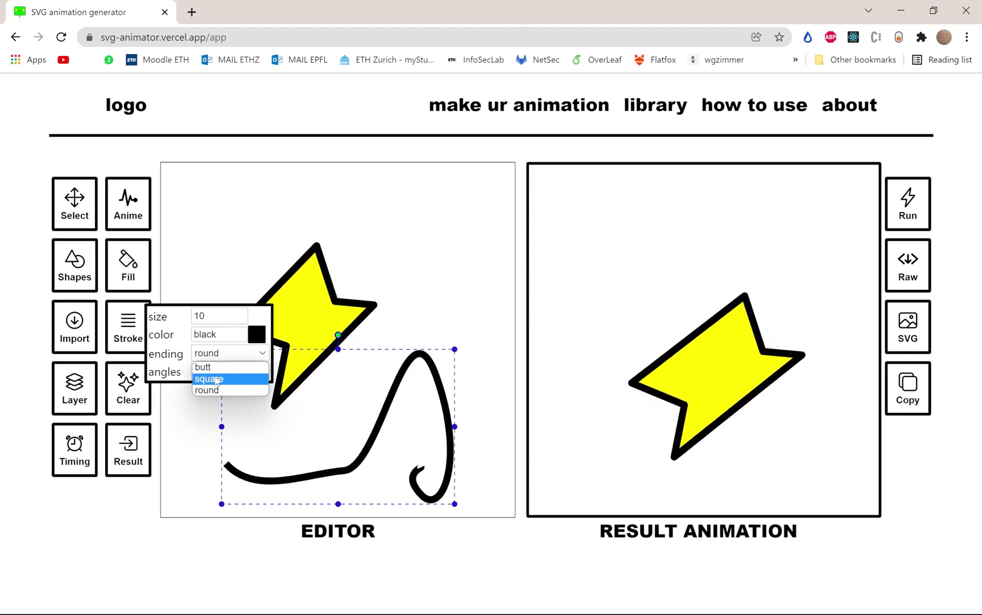
pyautogui.click(216, 379)
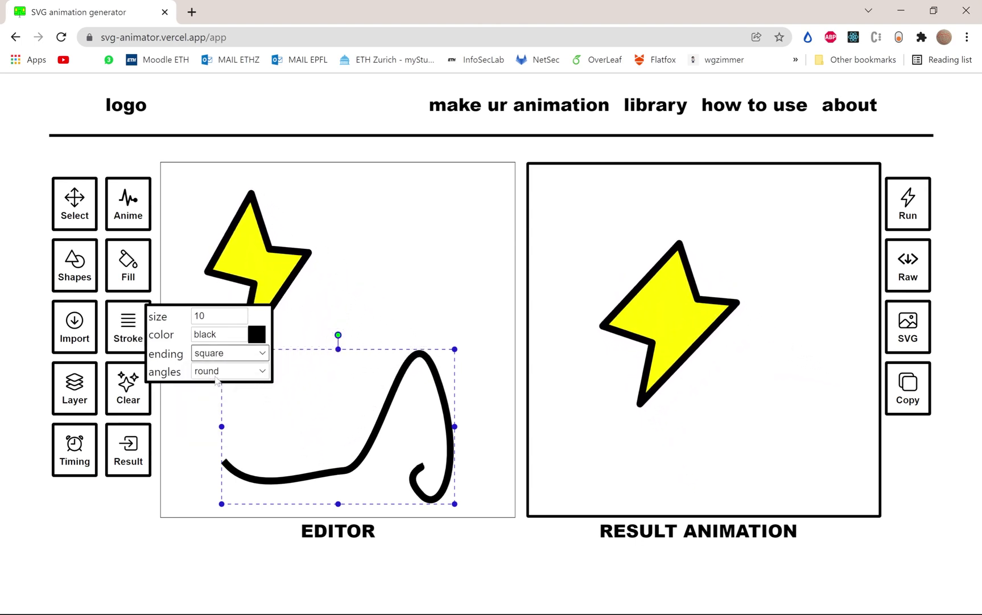
pyautogui.click(212, 360)
pyautogui.click(208, 387)
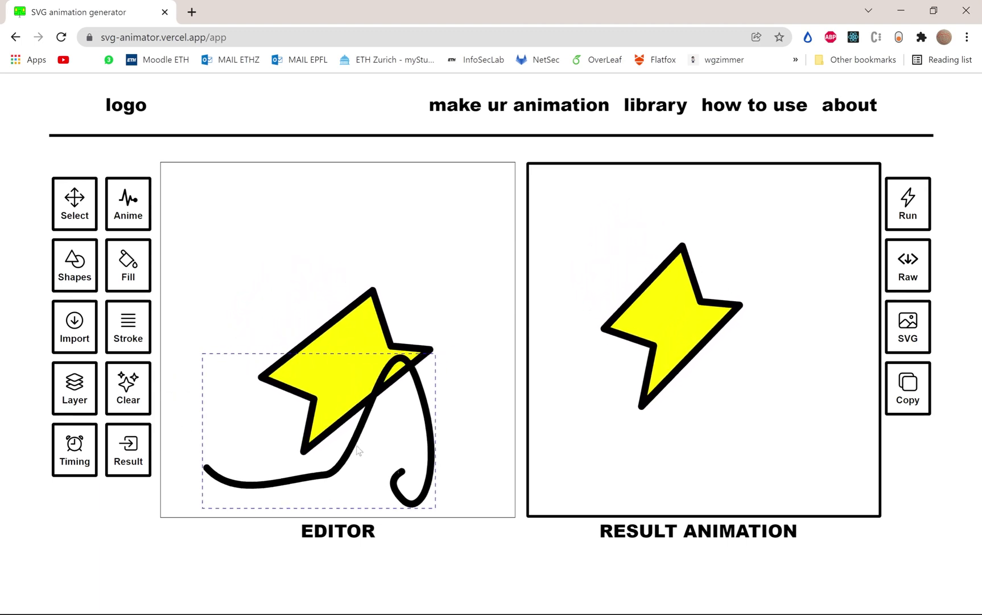
# Apply a Line fill animation to the black curve and refresh the result preview
pyautogui.click(366, 422)
pyautogui.click(128, 203)
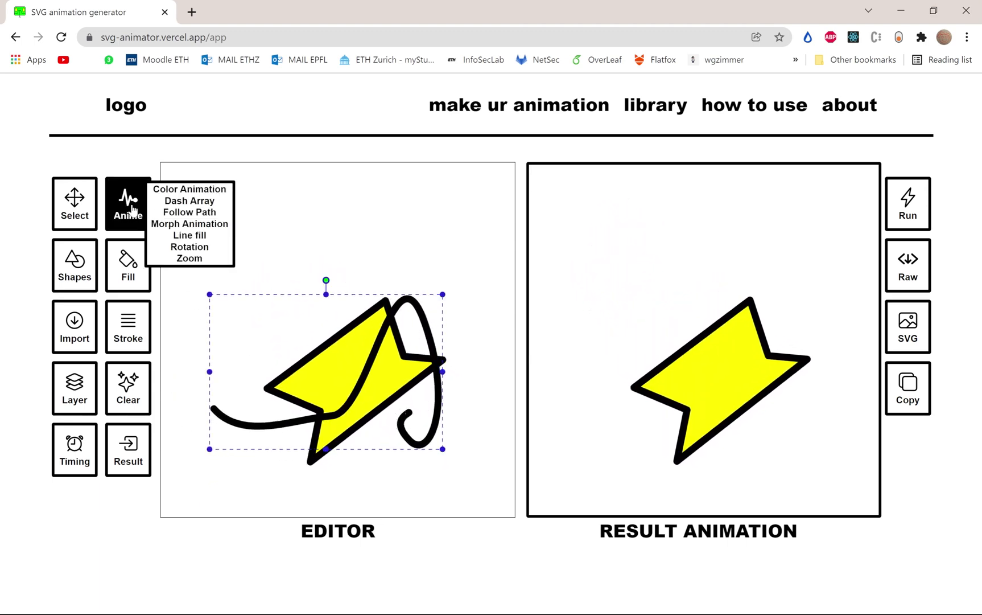
pyautogui.click(189, 234)
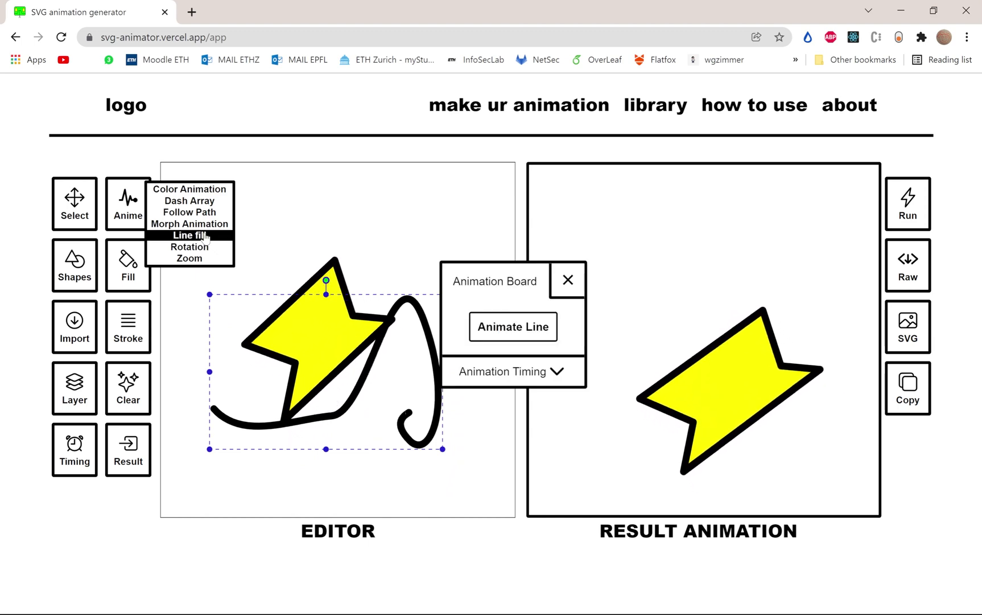
pyautogui.click(541, 334)
pyautogui.click(130, 447)
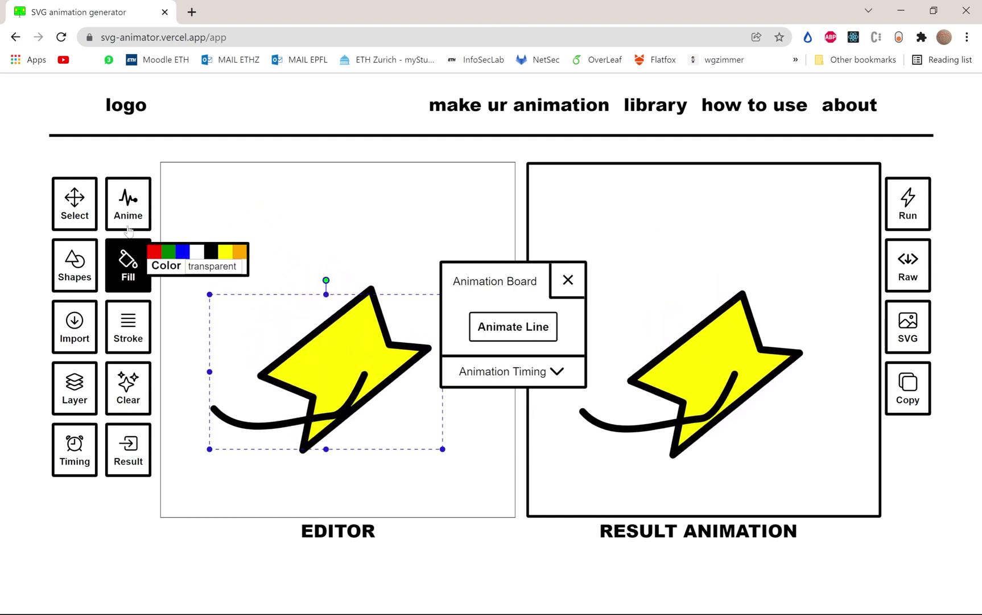
pyautogui.moveTo(66, 275)
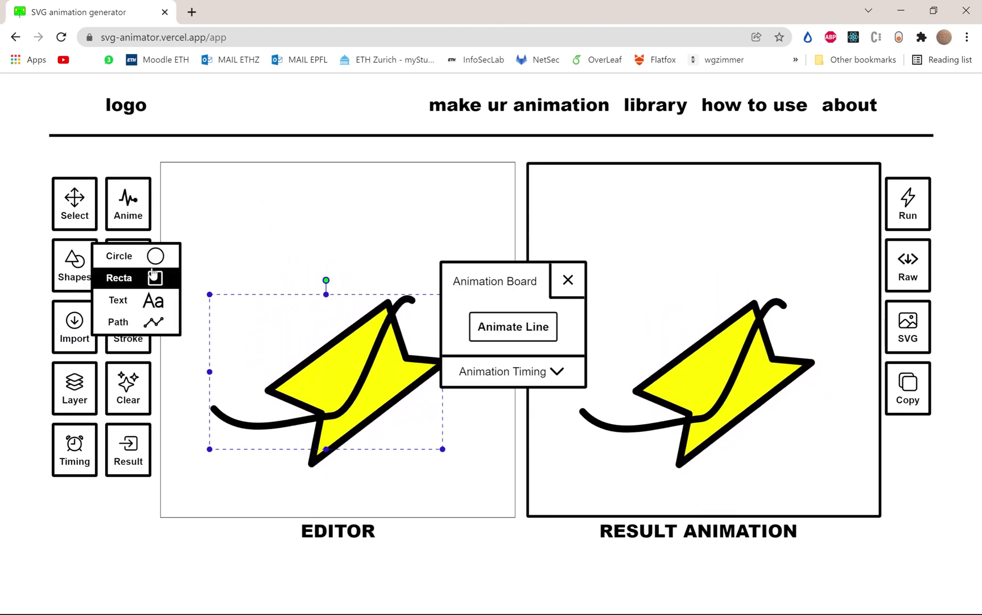
# Add a circle and move it to the top right of the canvas
pyautogui.click(149, 257)
pyautogui.click(248, 216)
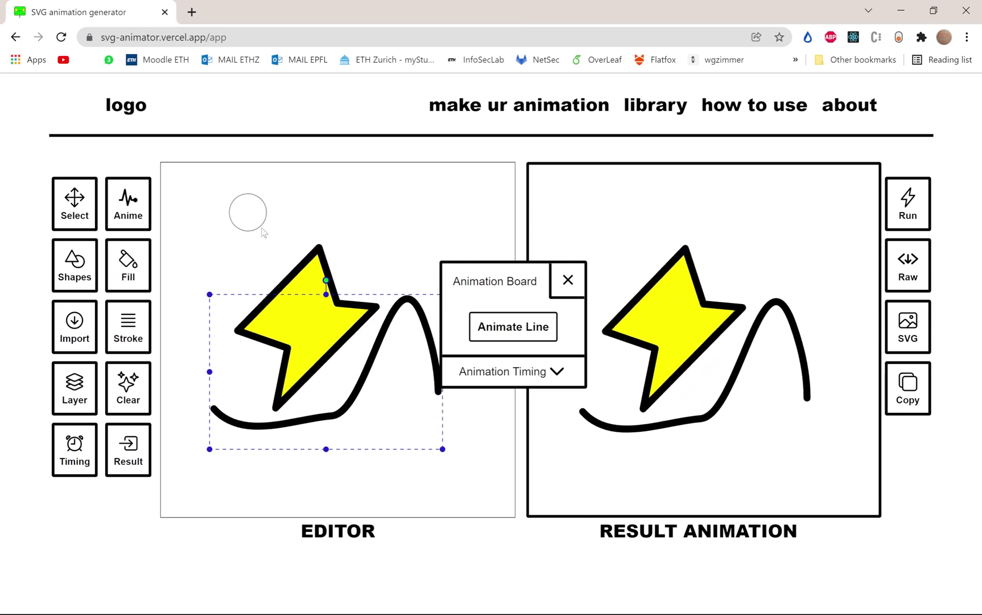
pyautogui.moveTo(248, 215); pyautogui.dragTo(422, 219)
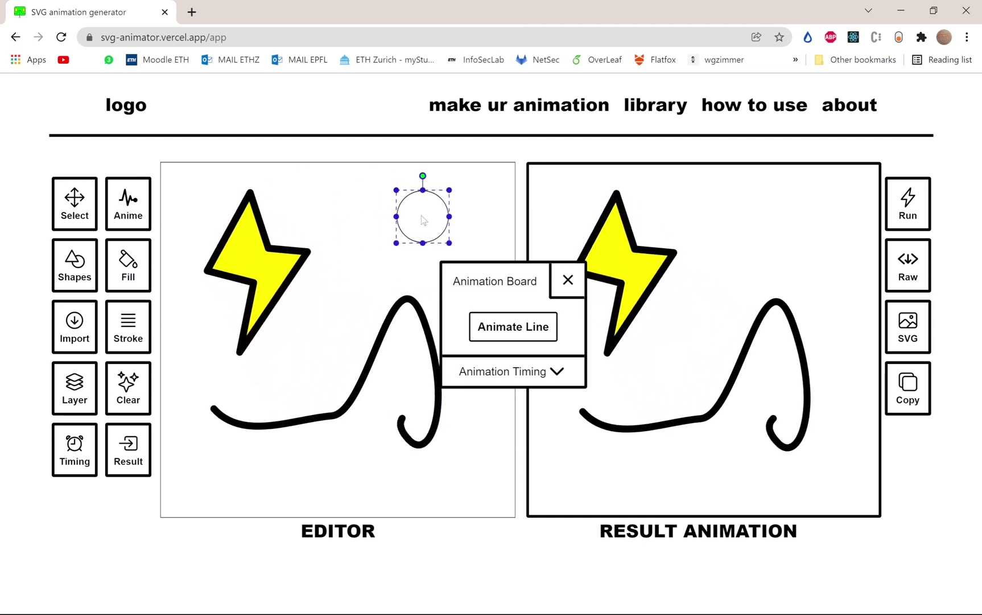
# Give the circle a Color Animation with three intermediate colours, green to red, and preview it
pyautogui.moveTo(128, 199)
pyautogui.click(190, 189)
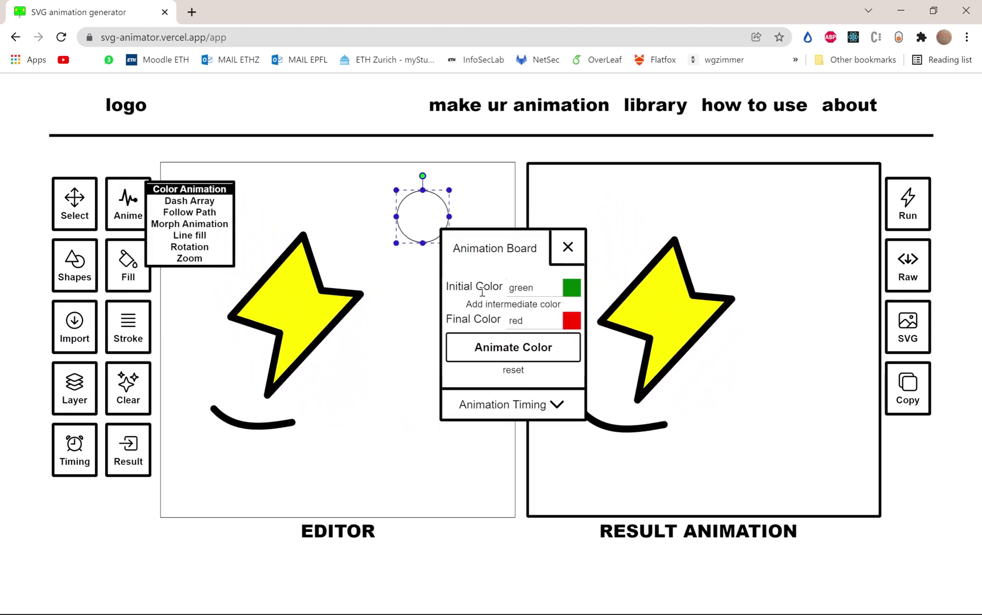
pyautogui.click(488, 300)
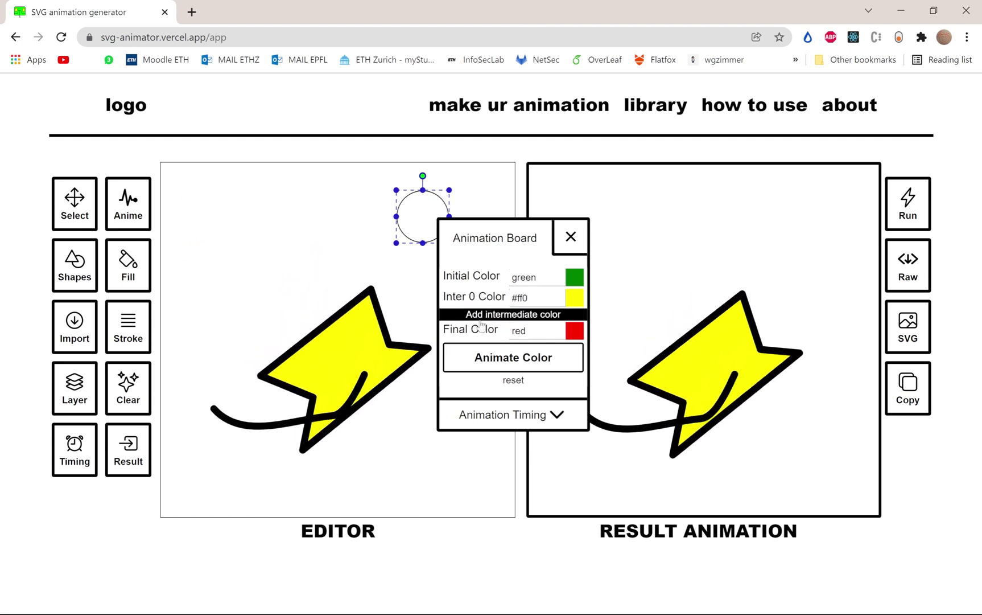
pyautogui.click(487, 313)
pyautogui.click(483, 323)
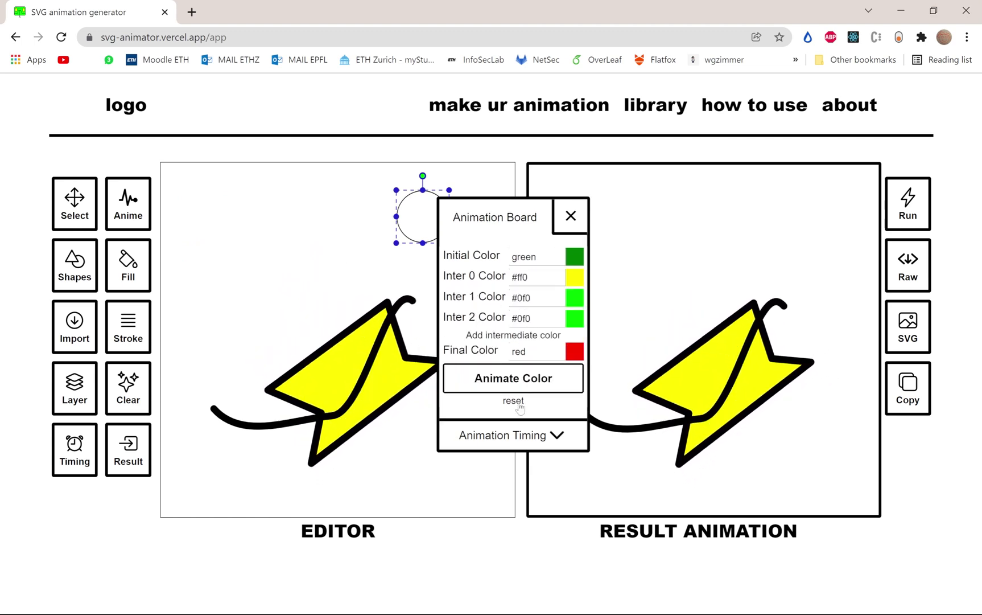
pyautogui.click(513, 378)
pyautogui.click(126, 457)
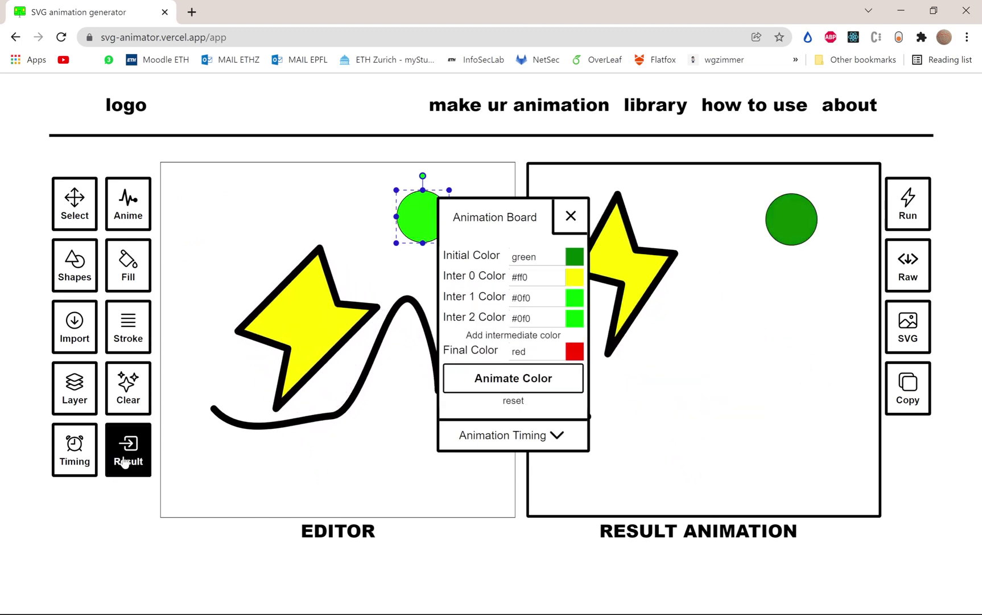
pyautogui.click(577, 219)
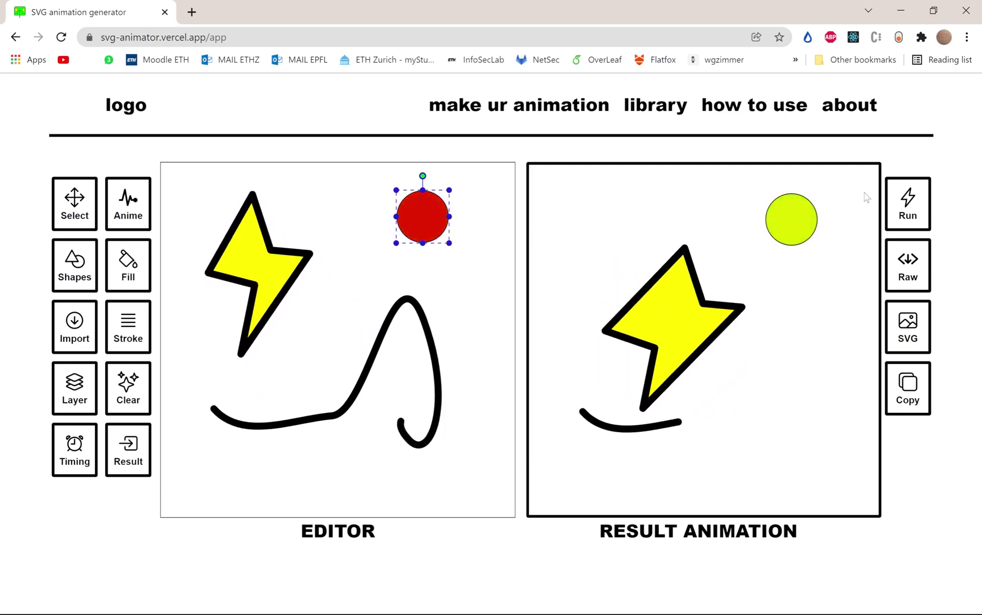
# Replay the result animation from the start and review its raw SVG code
pyautogui.click(922, 199)
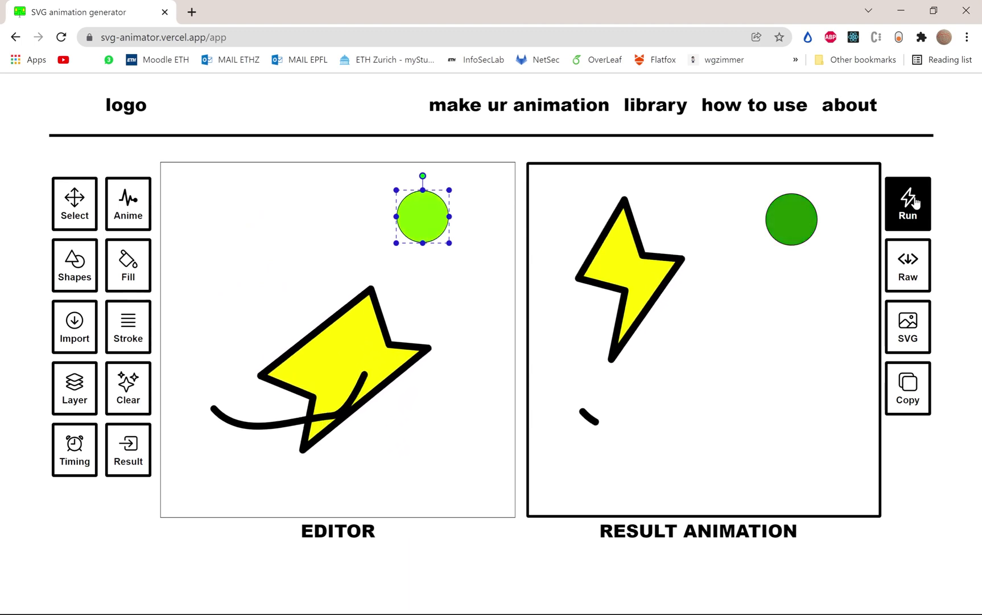
pyautogui.click(915, 252)
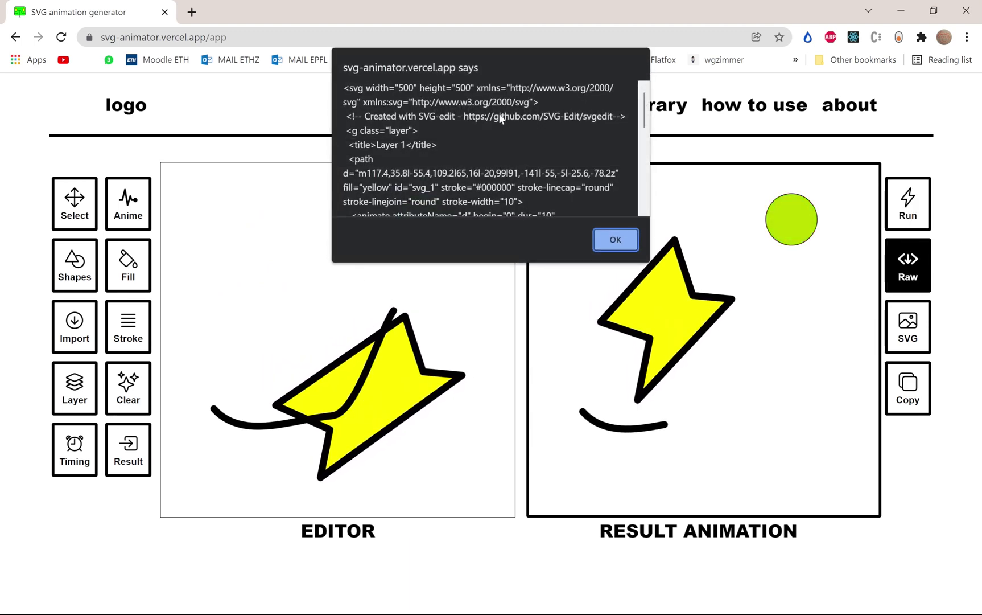
pyautogui.scroll(-5, 456, 126)
pyautogui.scroll(5, 456, 130)
pyautogui.click(612, 238)
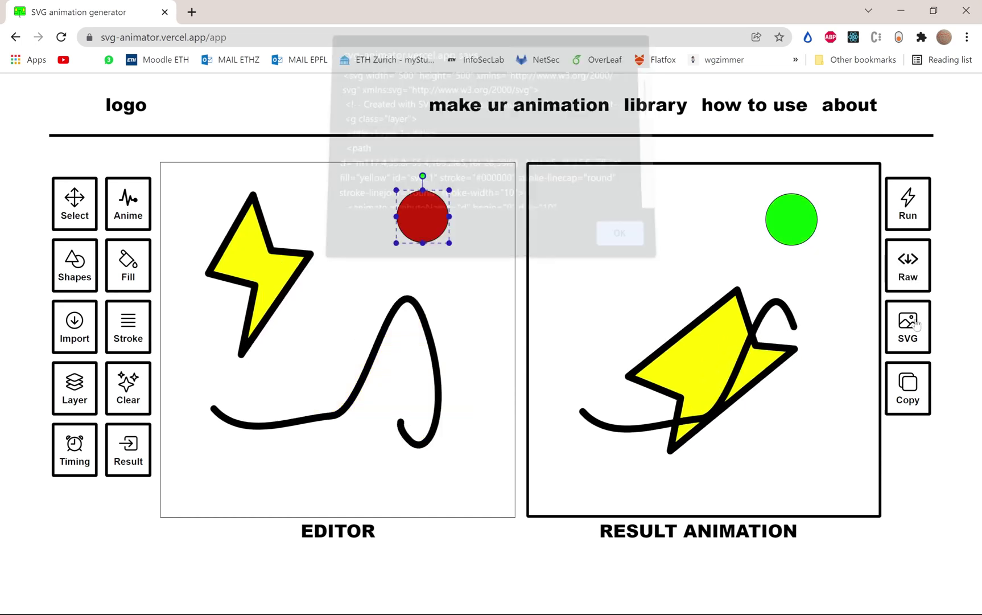
# Download the animation as SVG-editor (11).svg and check it plays in a browser tab
pyautogui.click(908, 326)
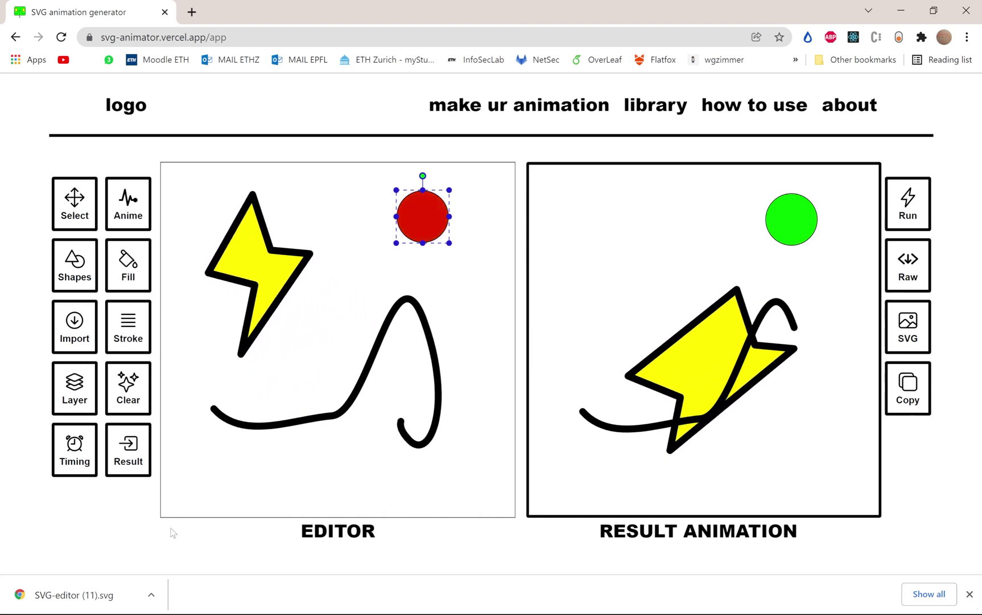
pyautogui.click(74, 595)
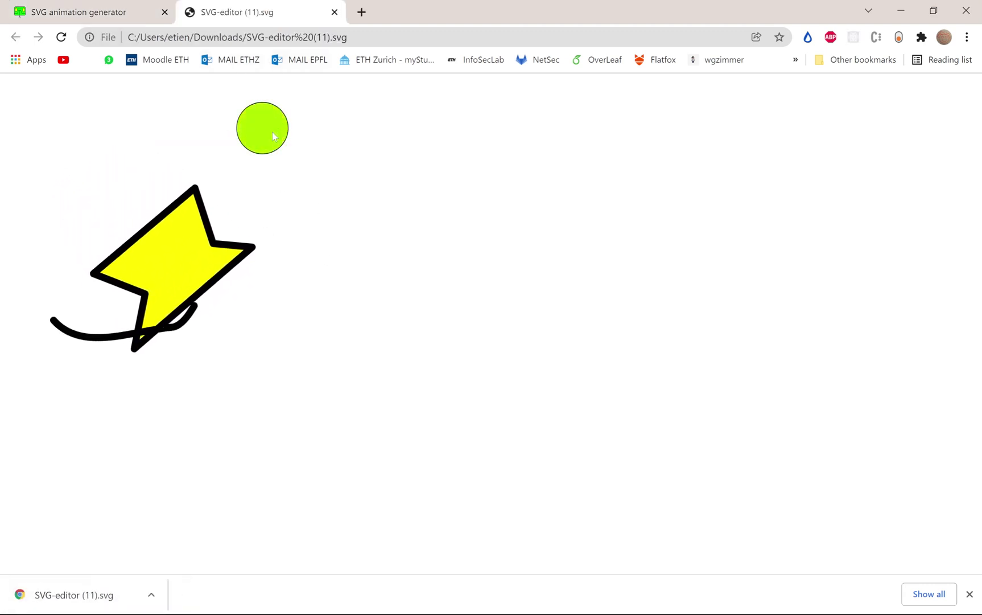
pyautogui.click(335, 12)
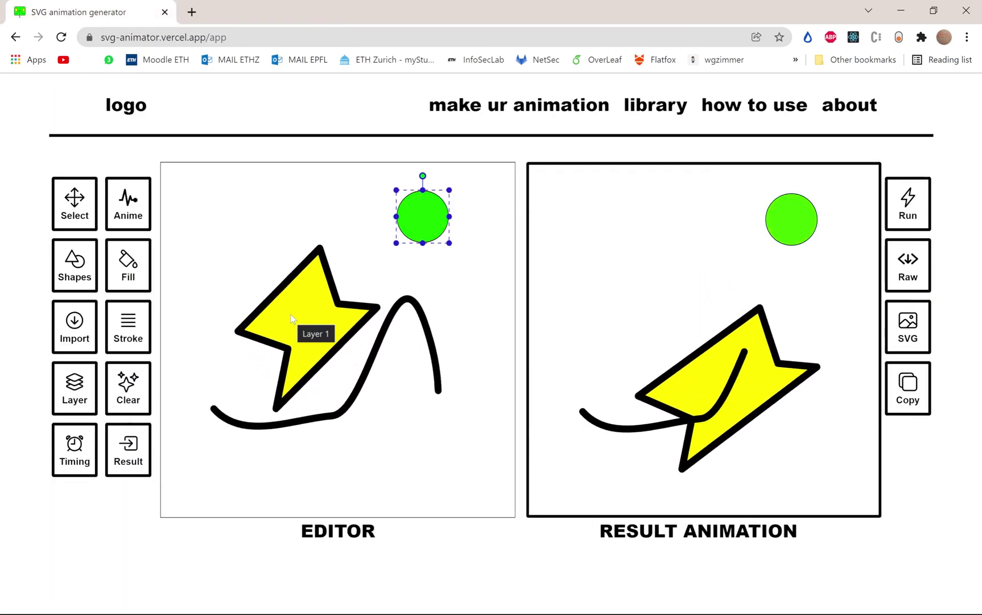